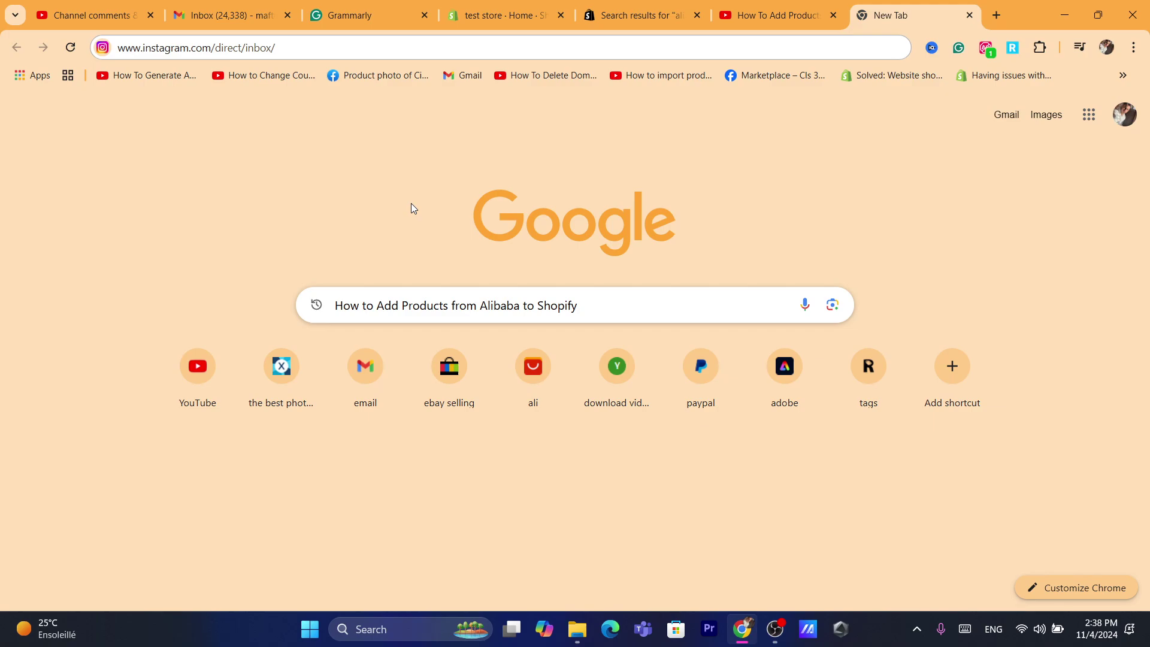
Step: Open shopify.com in a new tab and log in to the My Store admin
left_click(997, 15)
type("sh")
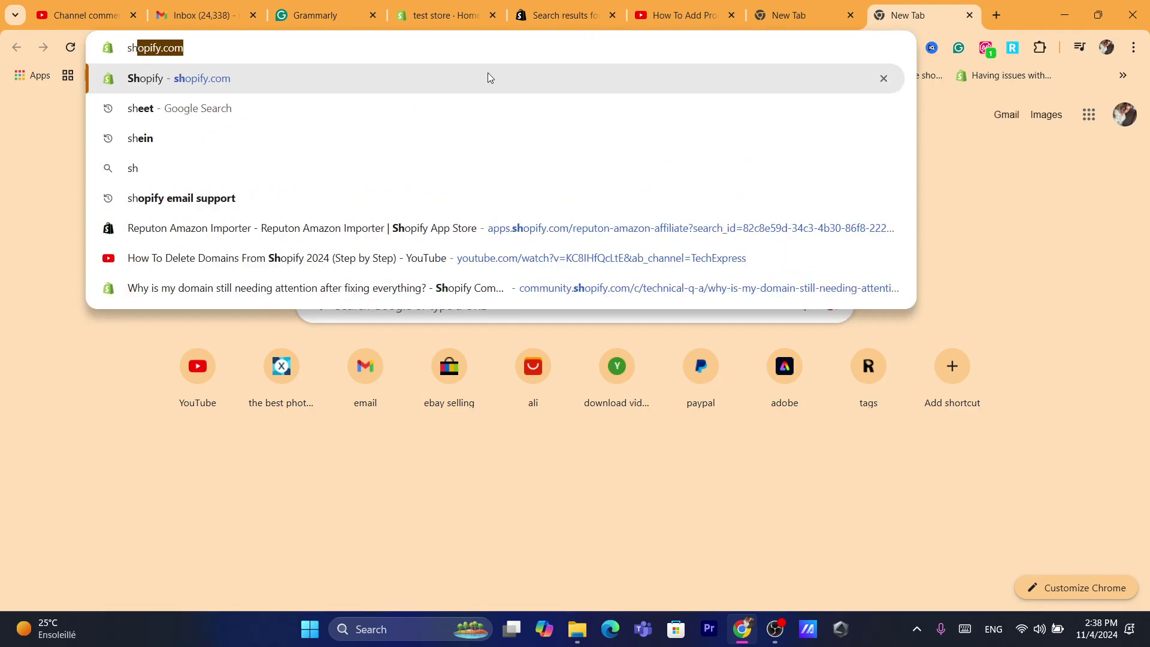
left_click(488, 76)
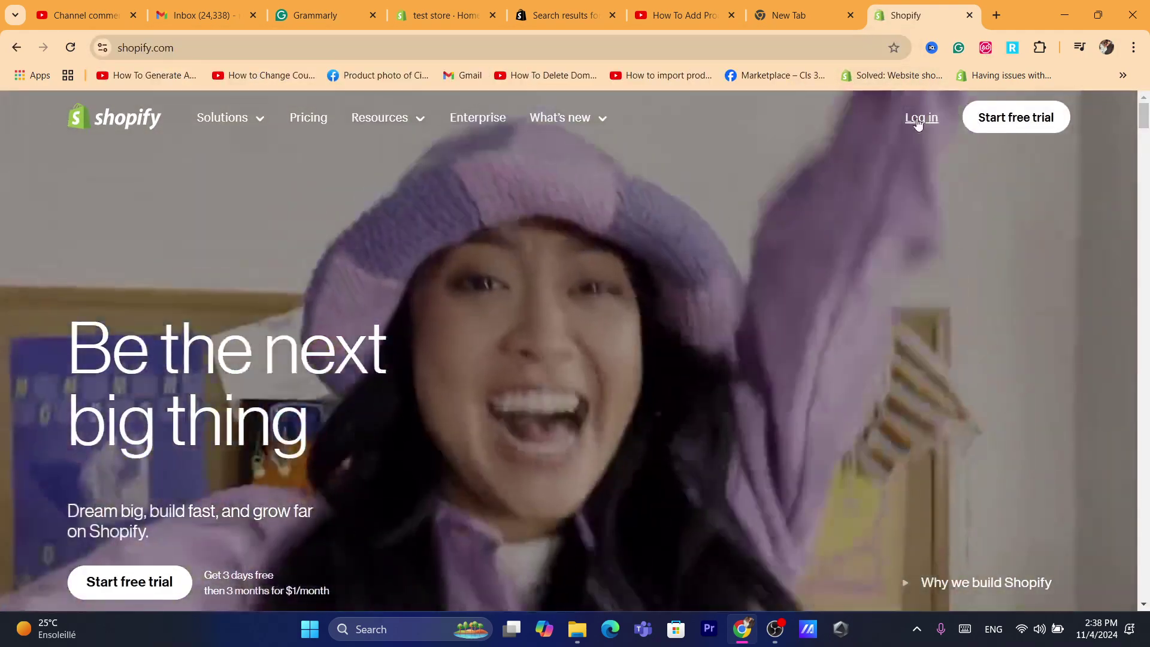
left_click(911, 124)
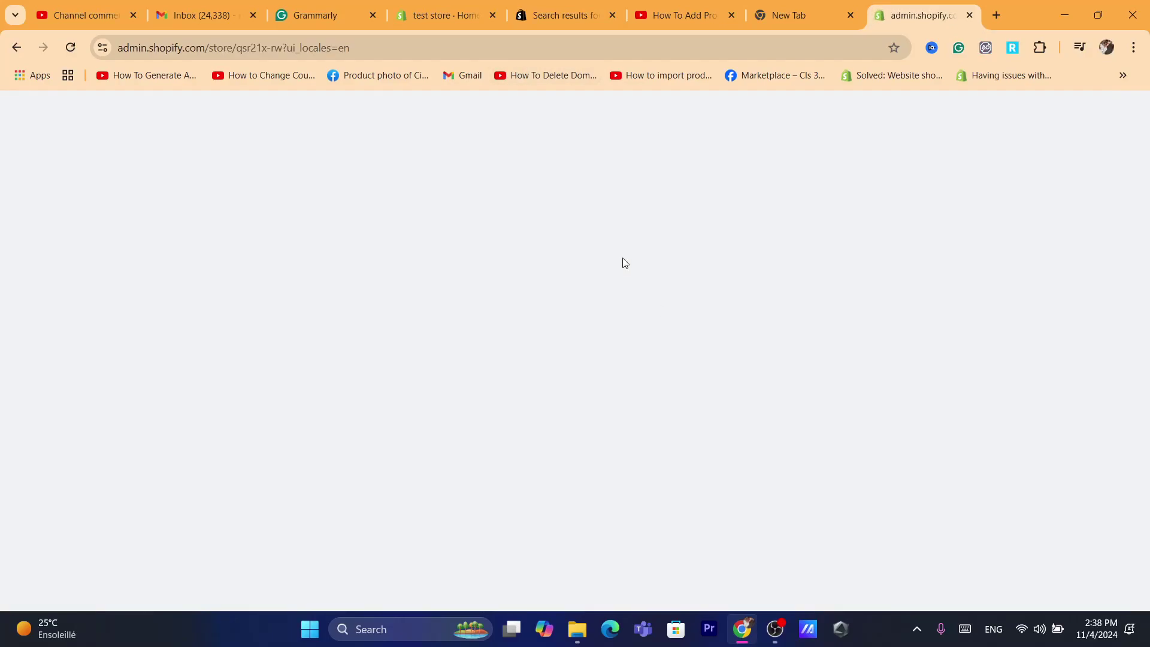
left_click(521, 55)
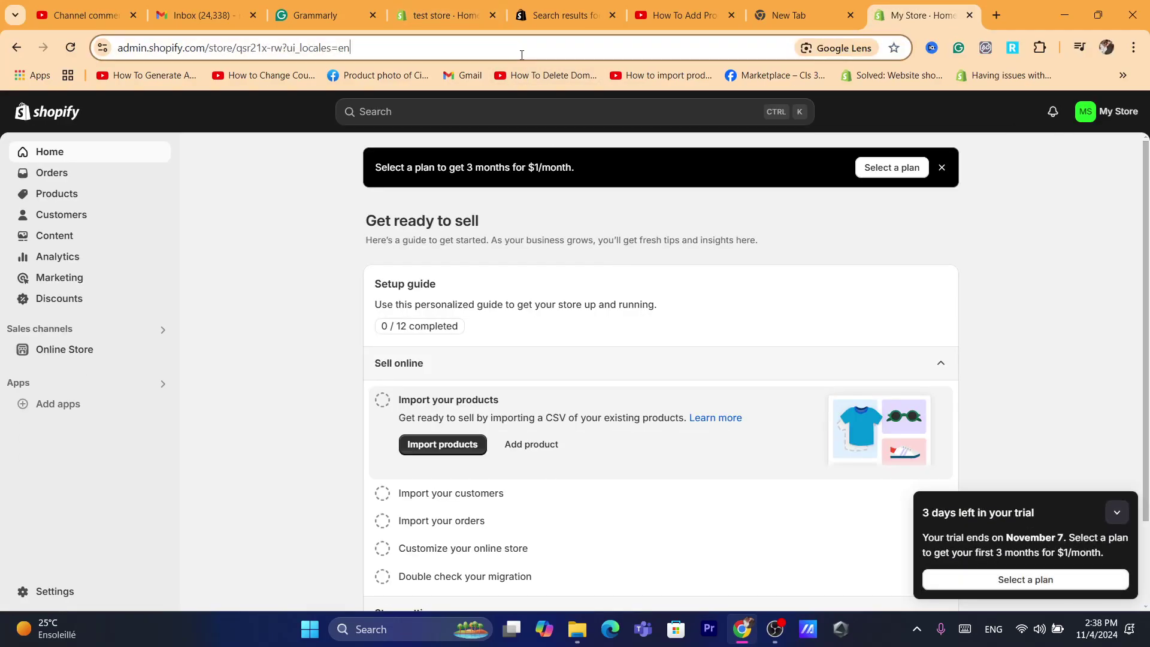
key("ctrl+a")
type("s")
key("Return")
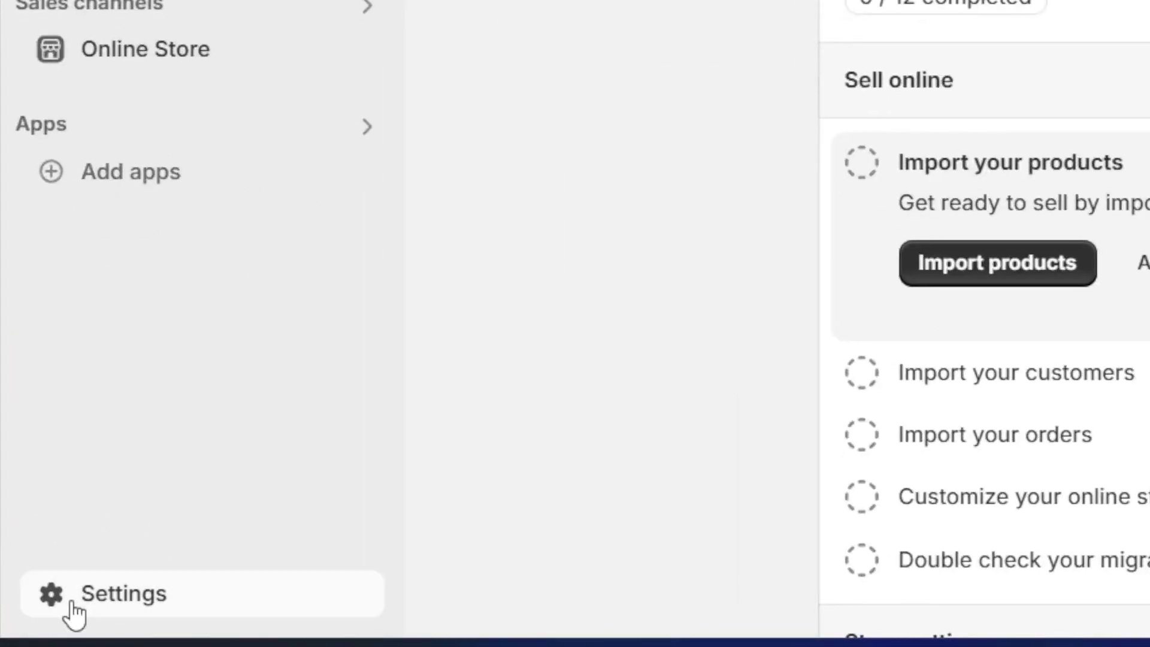
Step: Open the store's apps and sales channels settings and go to the Shopify App Store
left_click(33, 600)
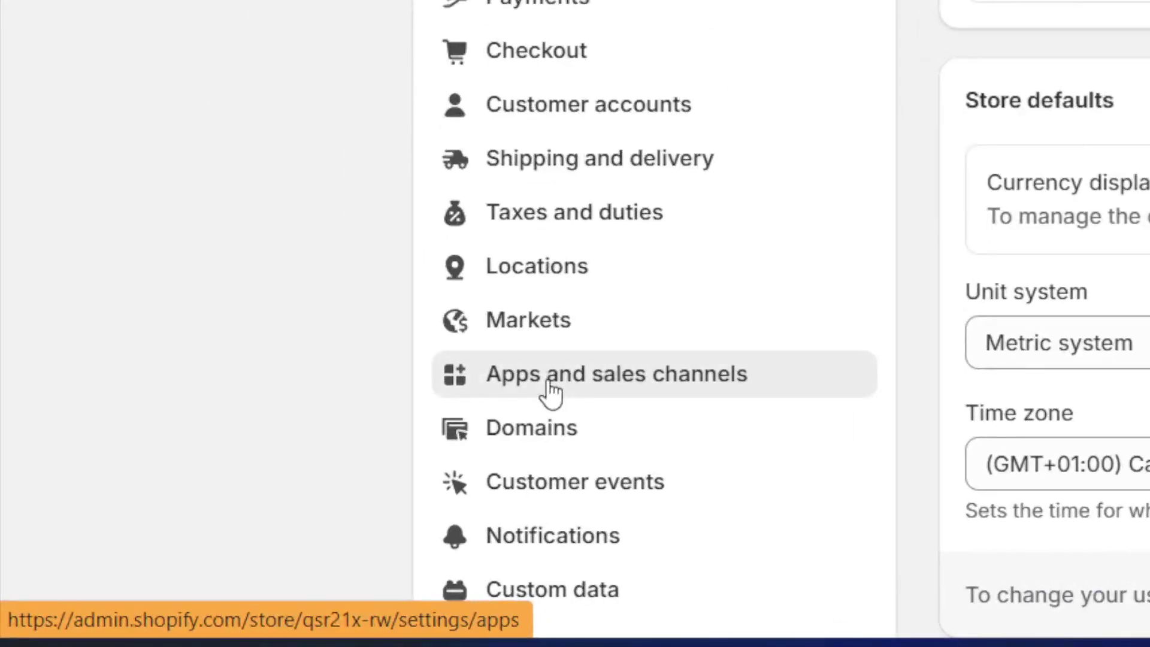
left_click(243, 501)
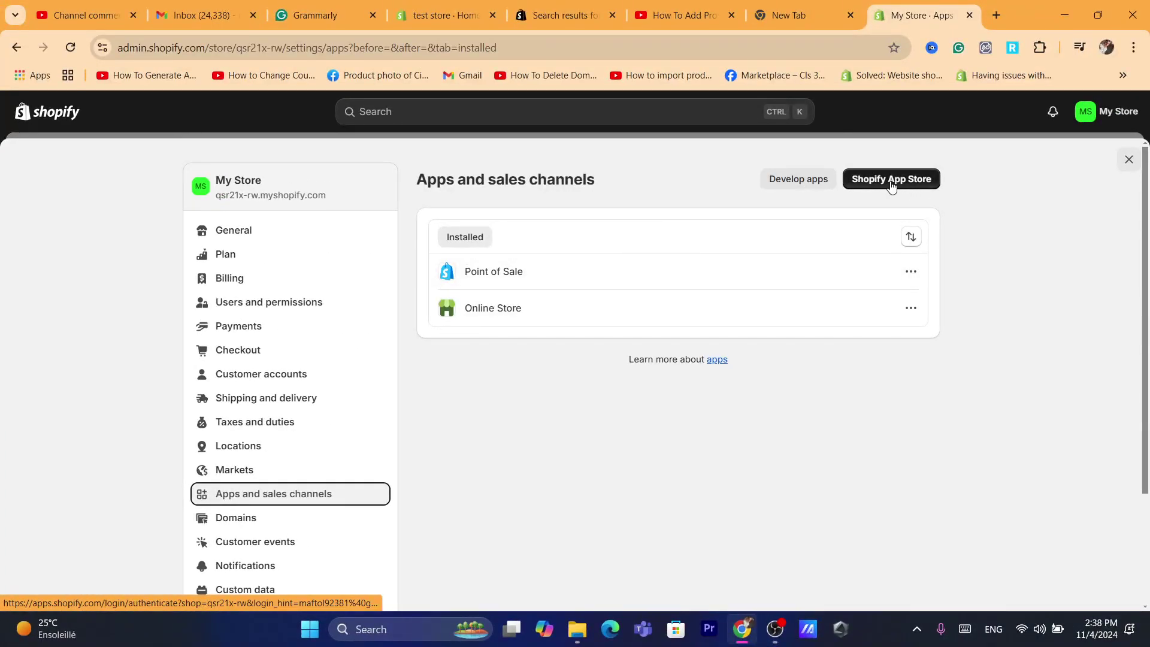
left_click(888, 179)
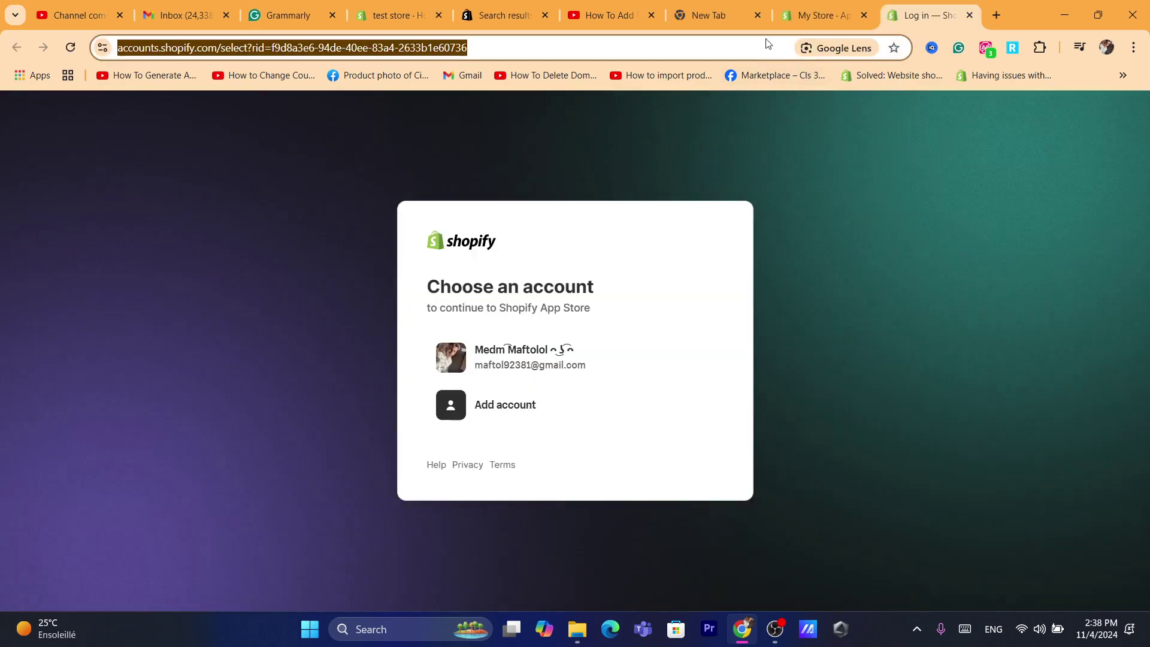
Step: Continue to the Shopify App Store with the existing account
left_click(766, 38)
type("shopify.com")
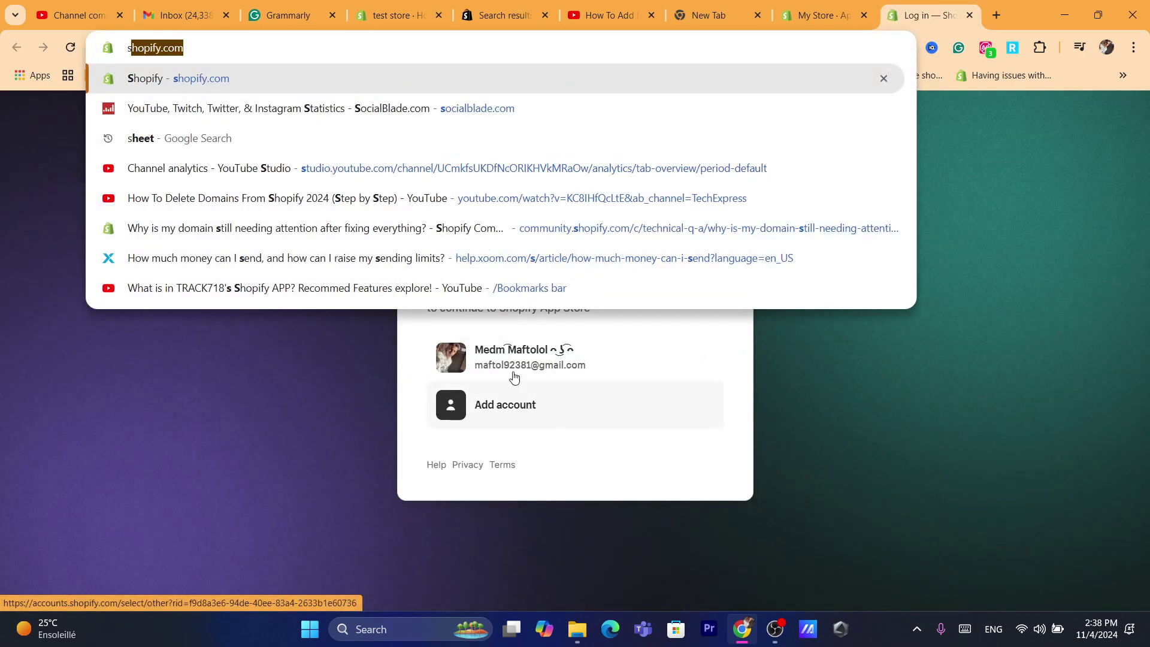
left_click(505, 365)
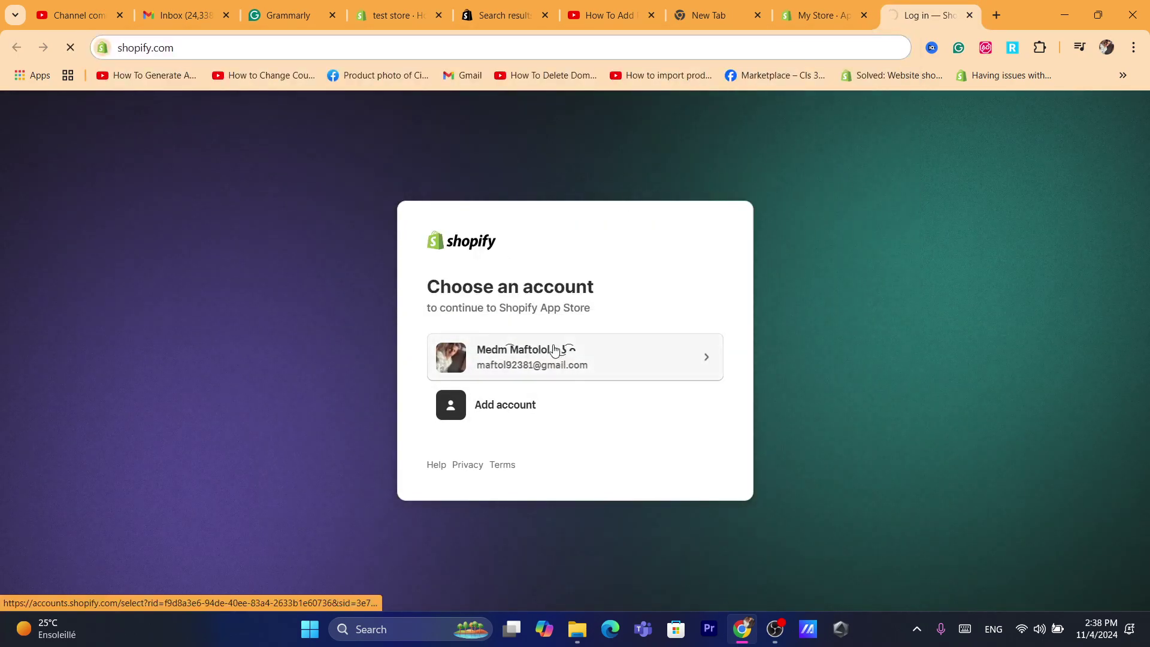
left_click(572, 338)
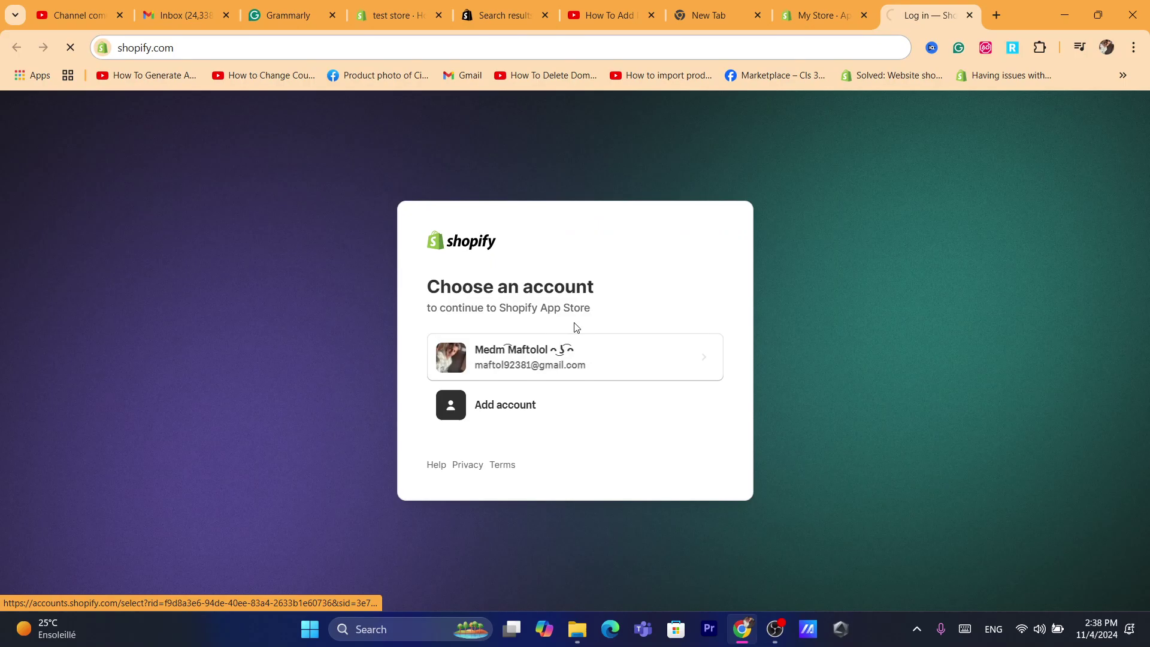
left_click(484, 37)
left_click(509, 40)
Step: Search the Shopify App Store for "alibaba"
left_click(506, 117)
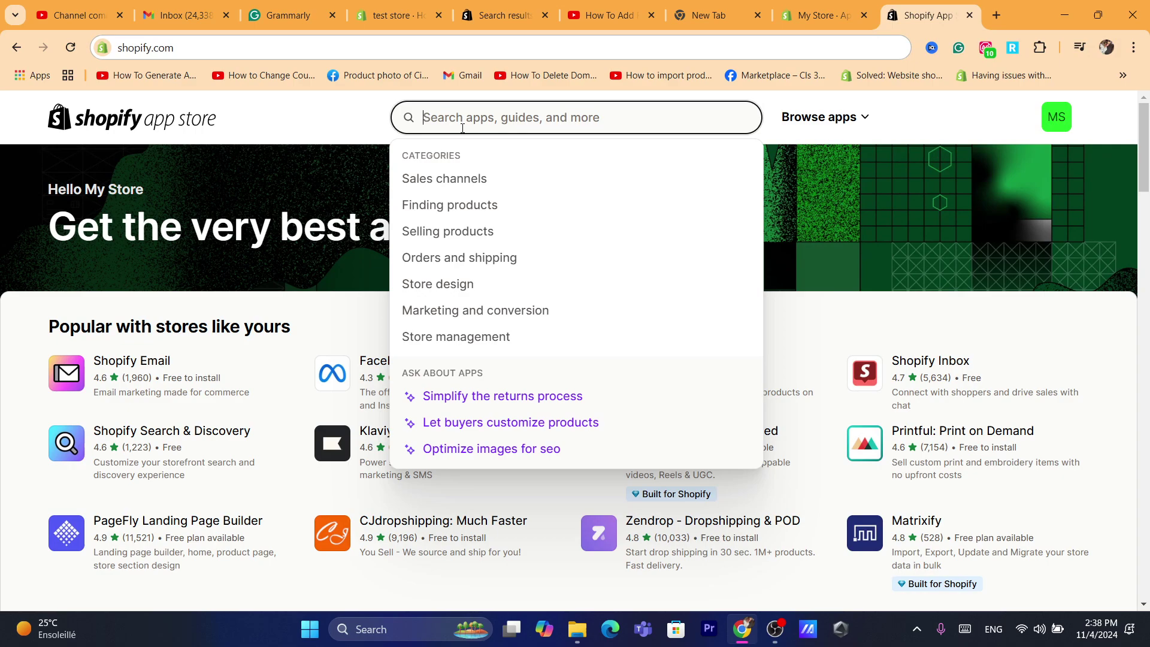
type("alibaba")
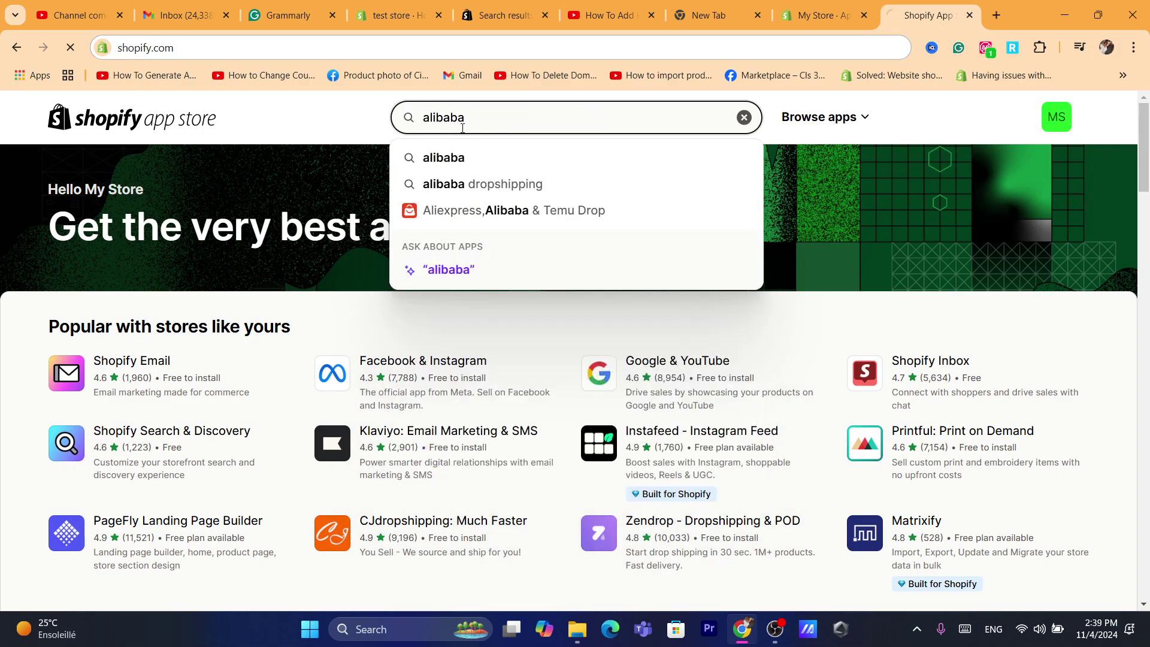
key("Return")
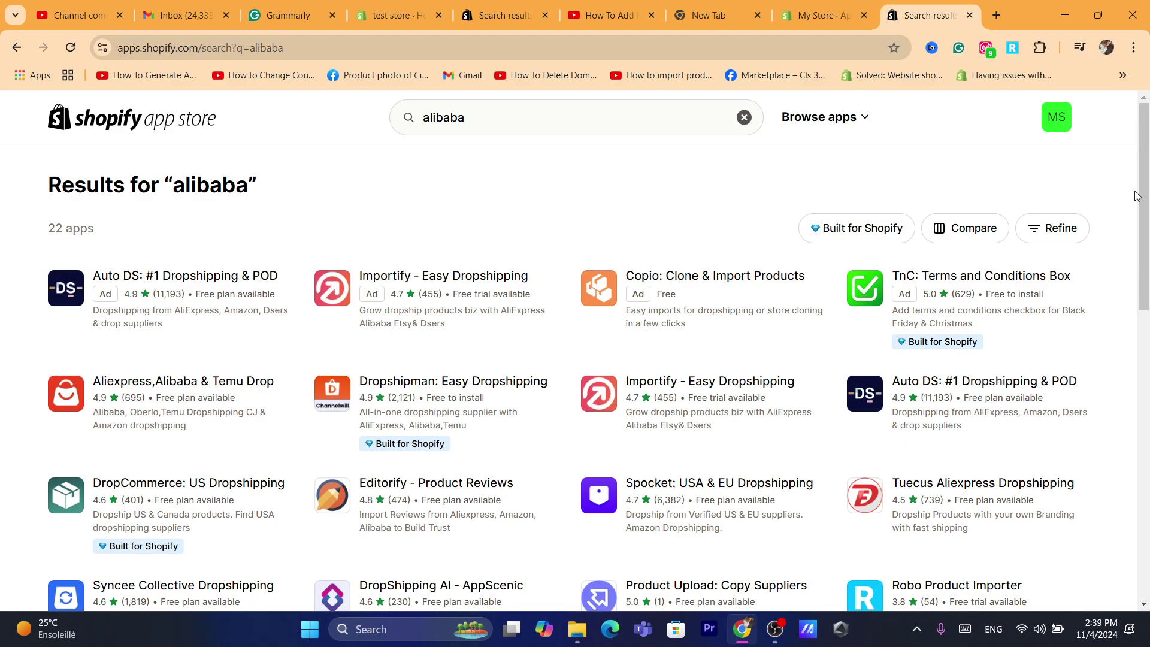
Step: Open the Importify - Easy Dropshipping app from the search results and start installing it
left_click_drag(1147, 194, 1147, 294)
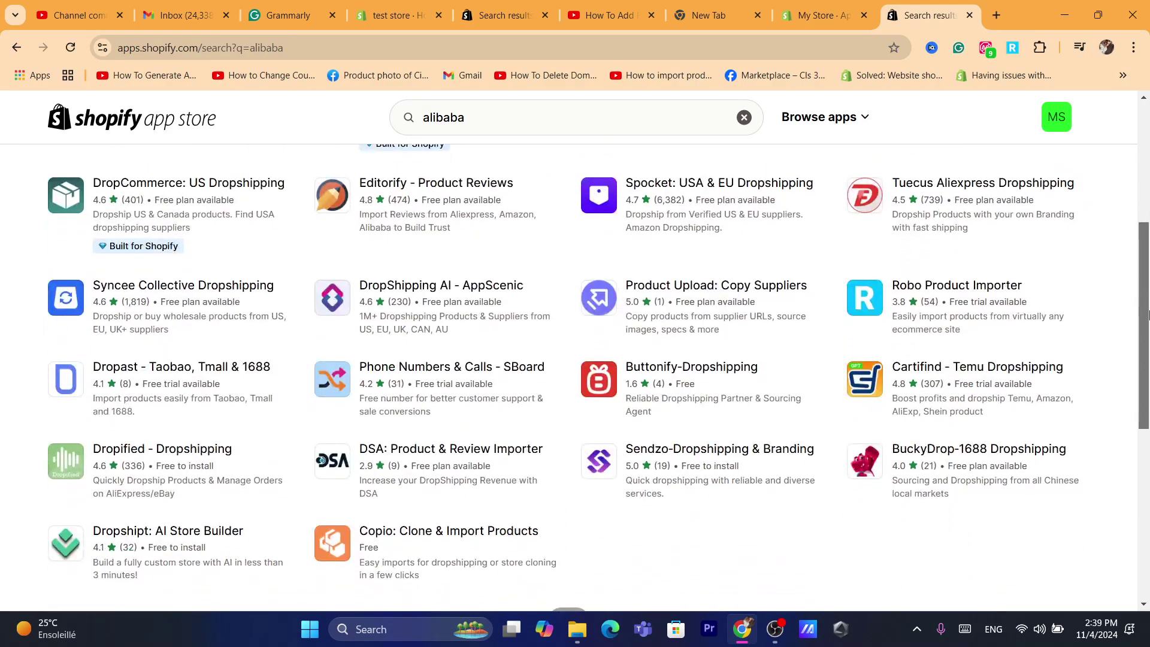
scroll(1016, 189, "up", 5)
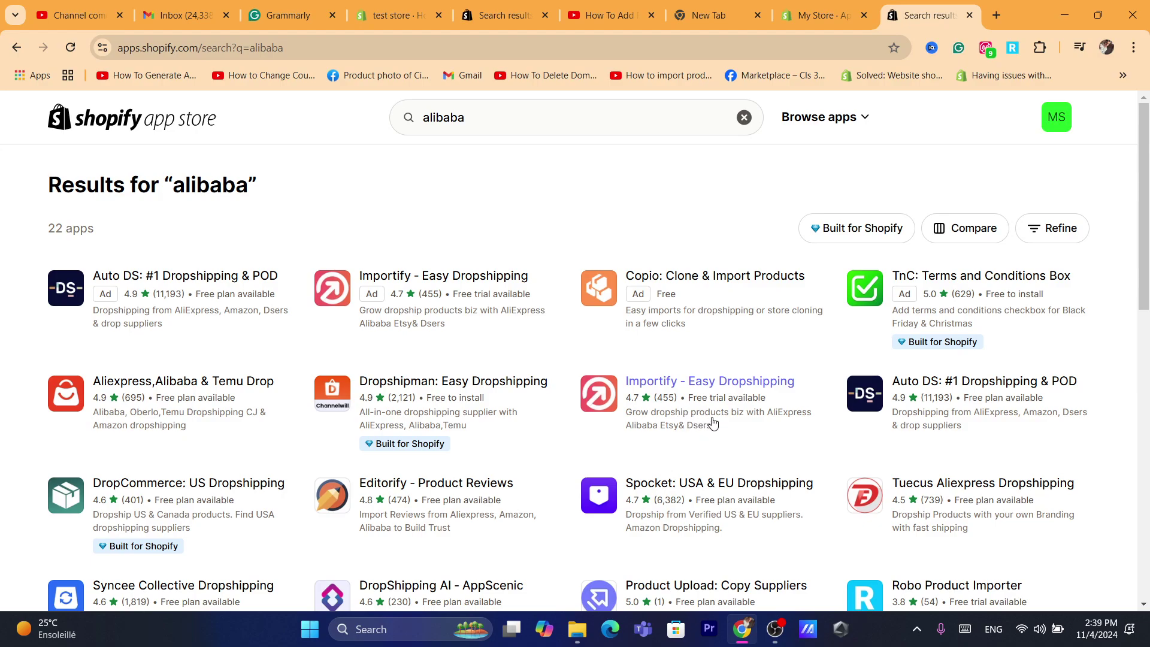
left_click(658, 384)
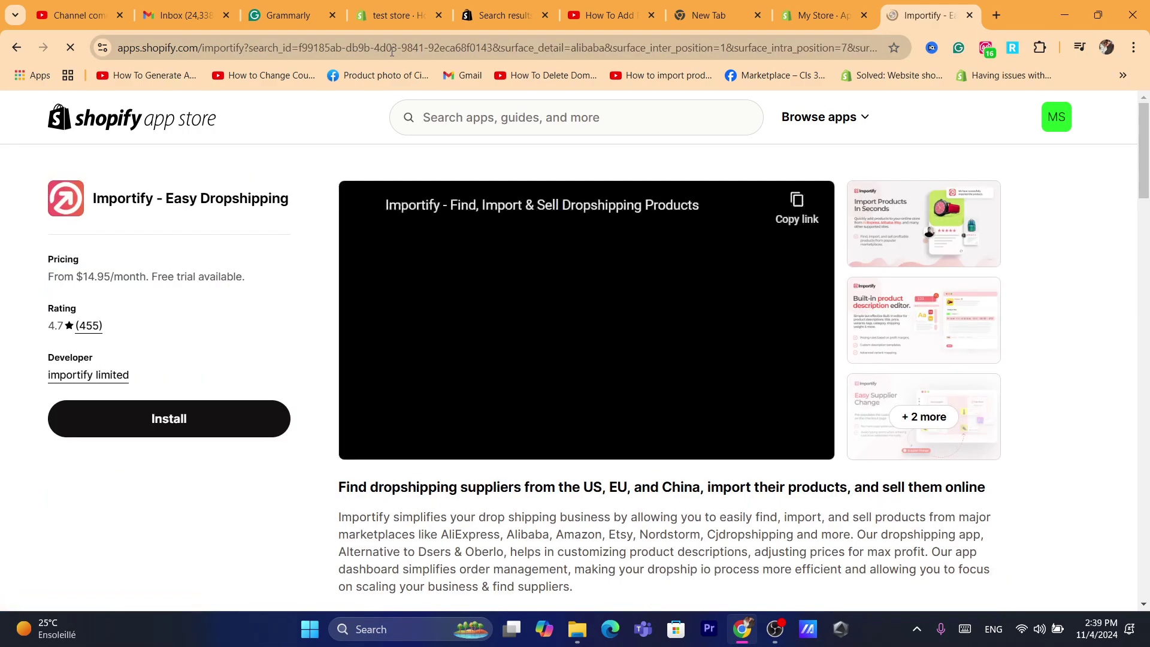
key("ctrl+l")
type("s")
left_click(190, 515)
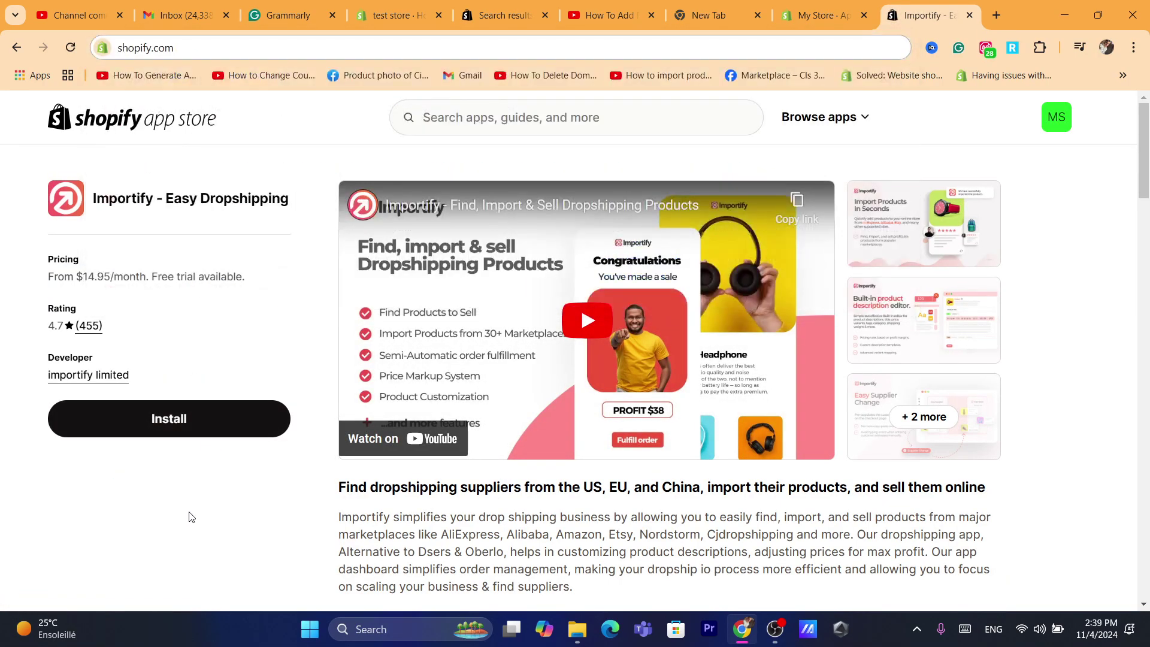
left_click(150, 430)
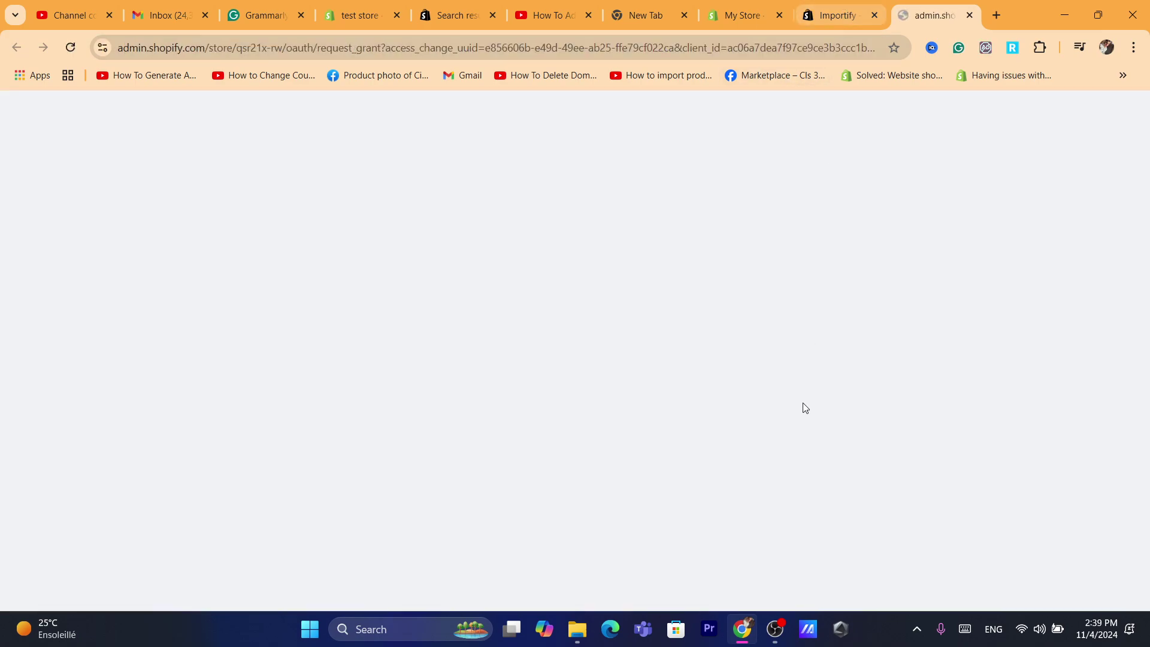
Step: Return to the Importify app listing and review its name and pricing information
left_click(820, 4)
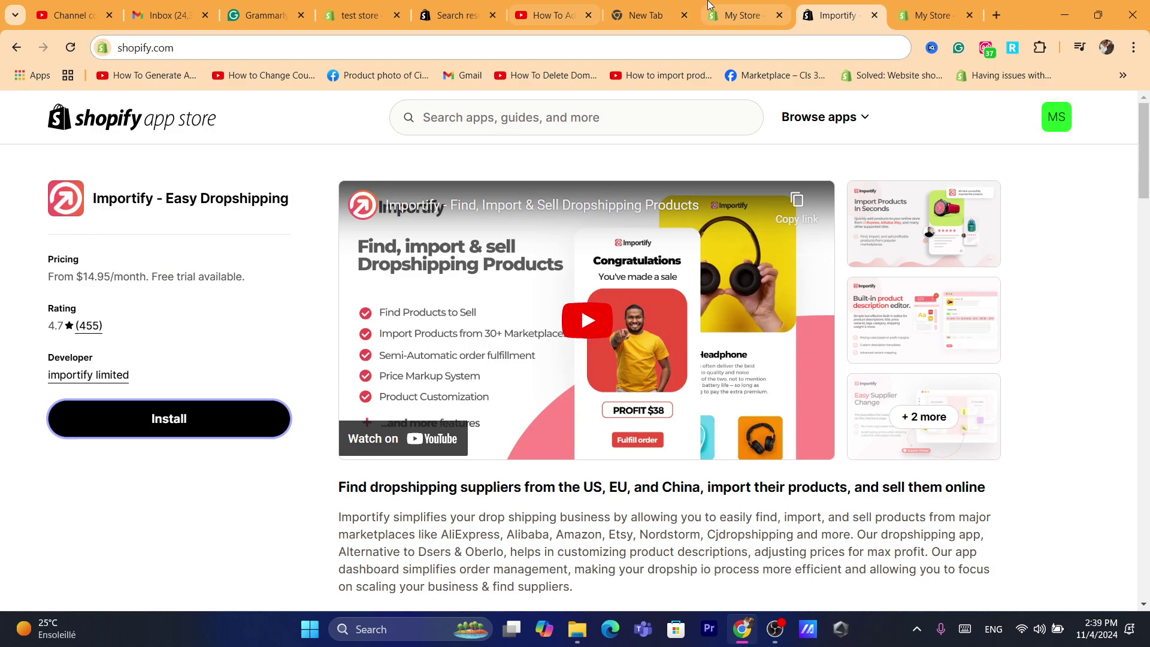
left_click(740, 7)
left_click(848, 4)
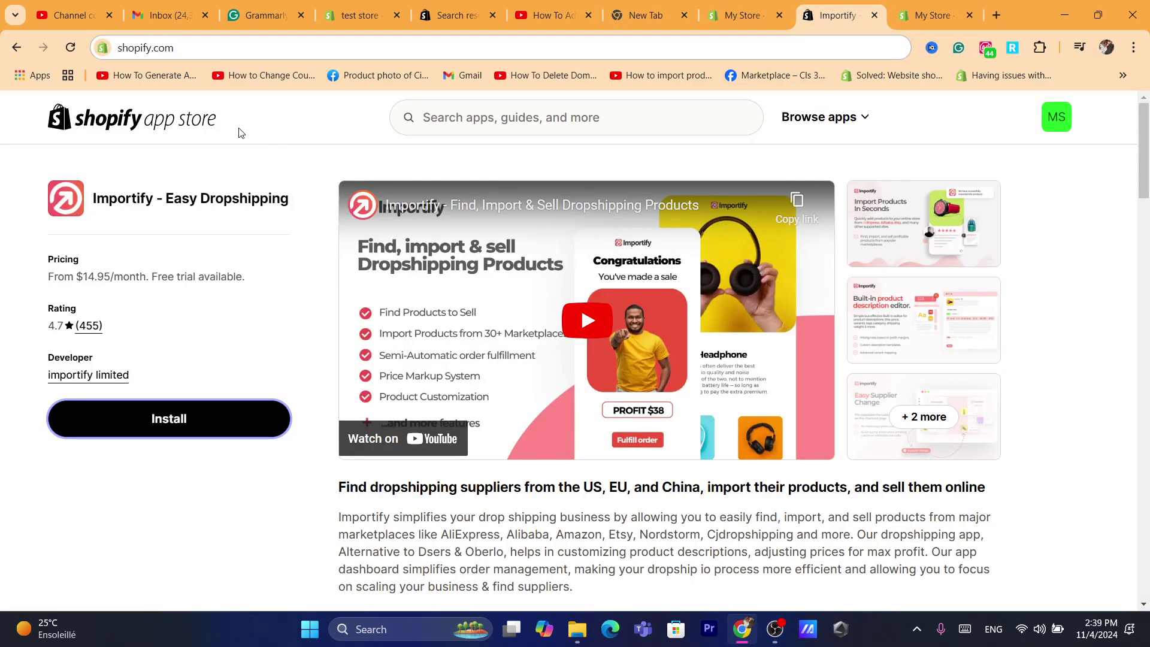
left_click(461, 44)
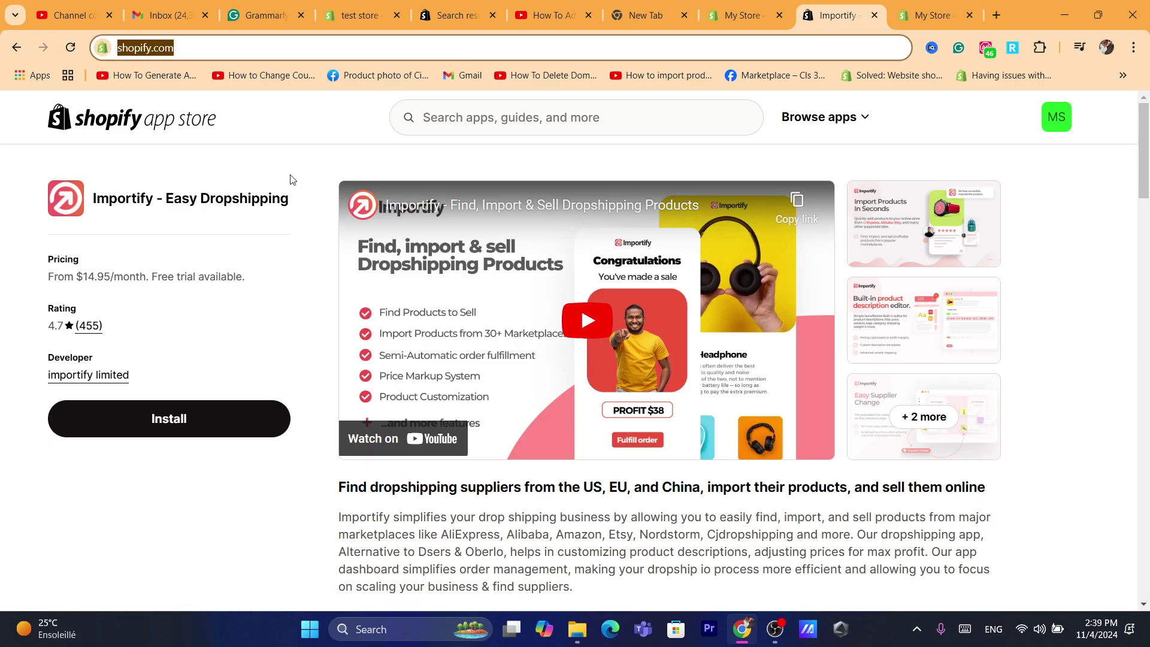
triple_click(169, 195)
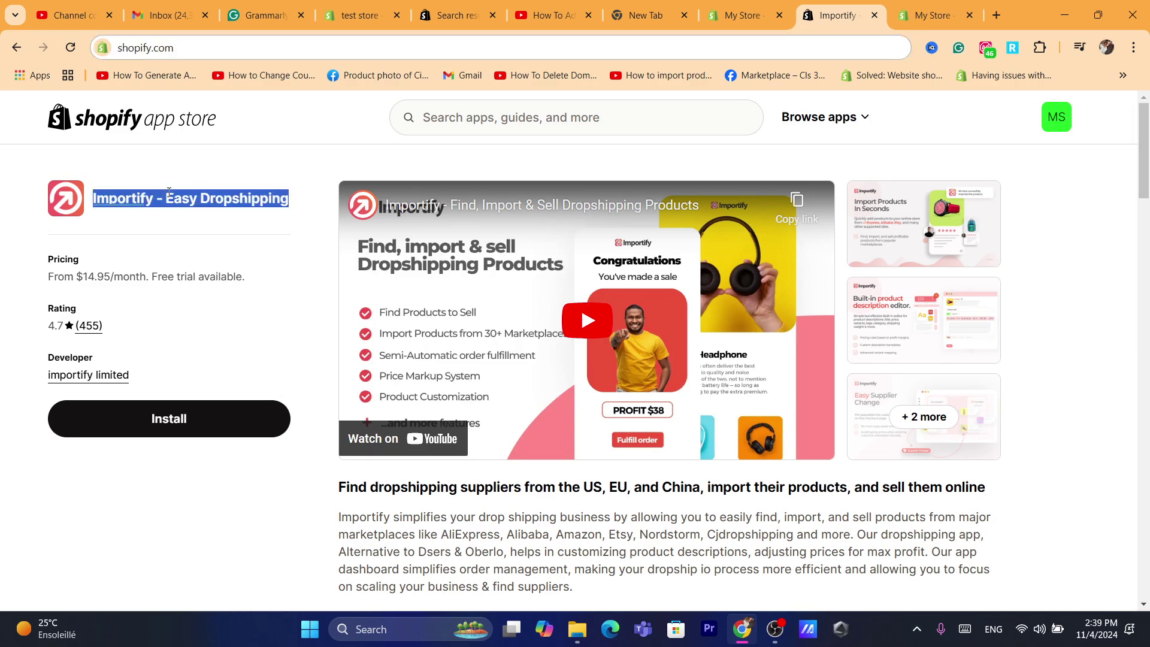
double_click(179, 277)
triple_click(180, 277)
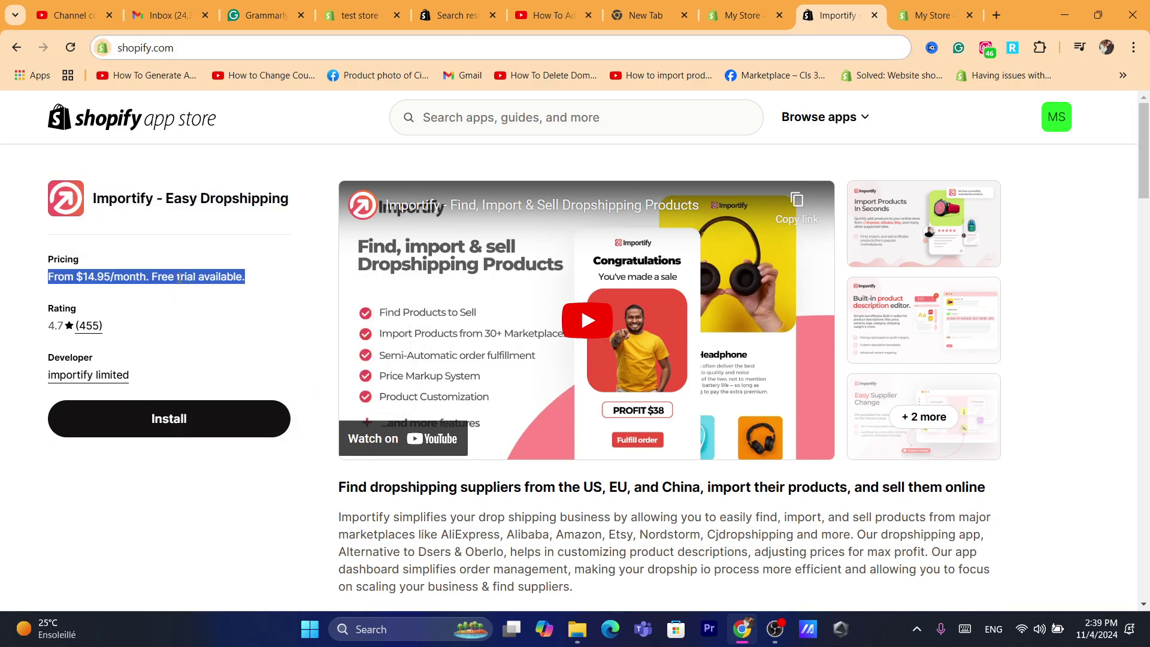
left_click(143, 201)
triple_click(143, 201)
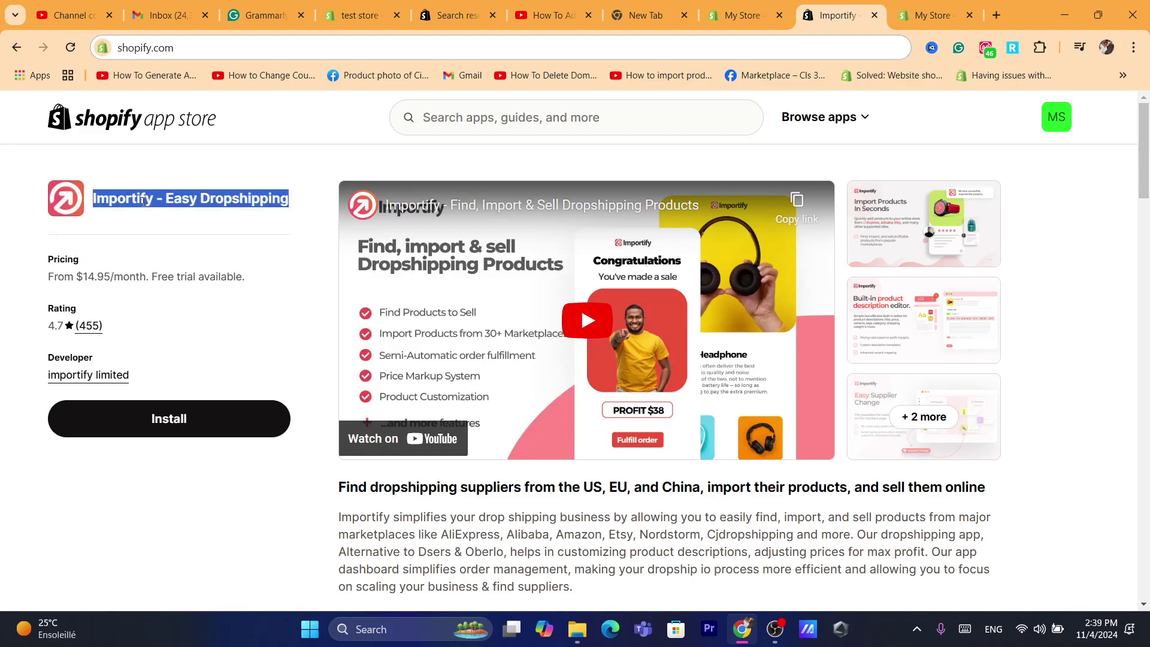
triple_click(158, 278)
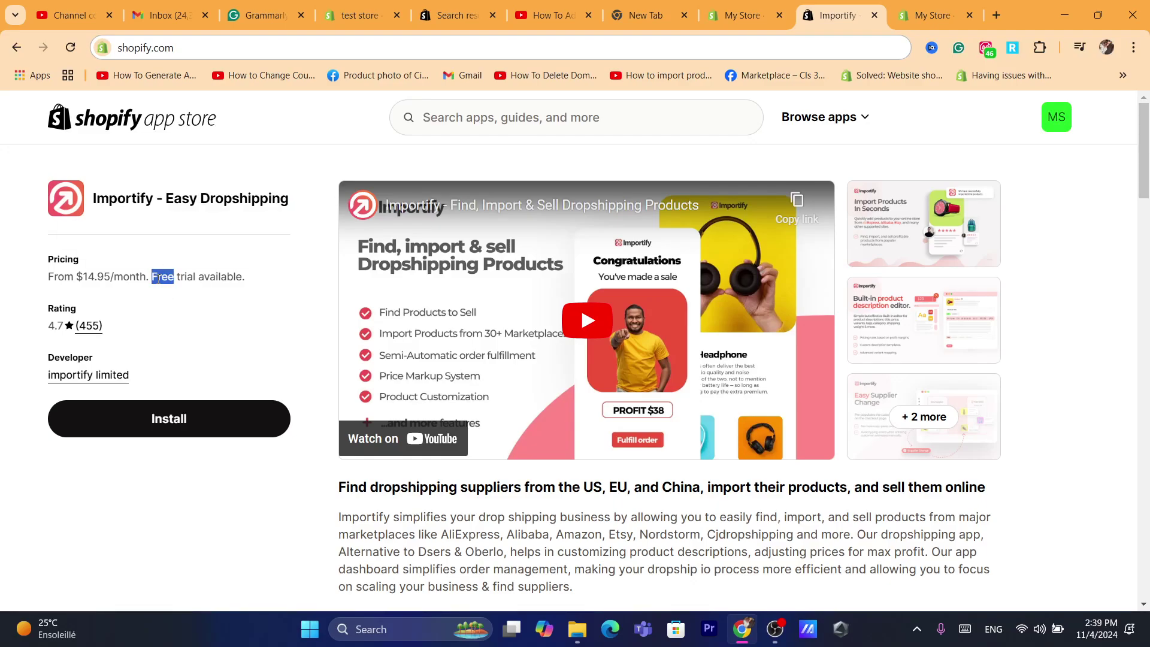
triple_click(181, 190)
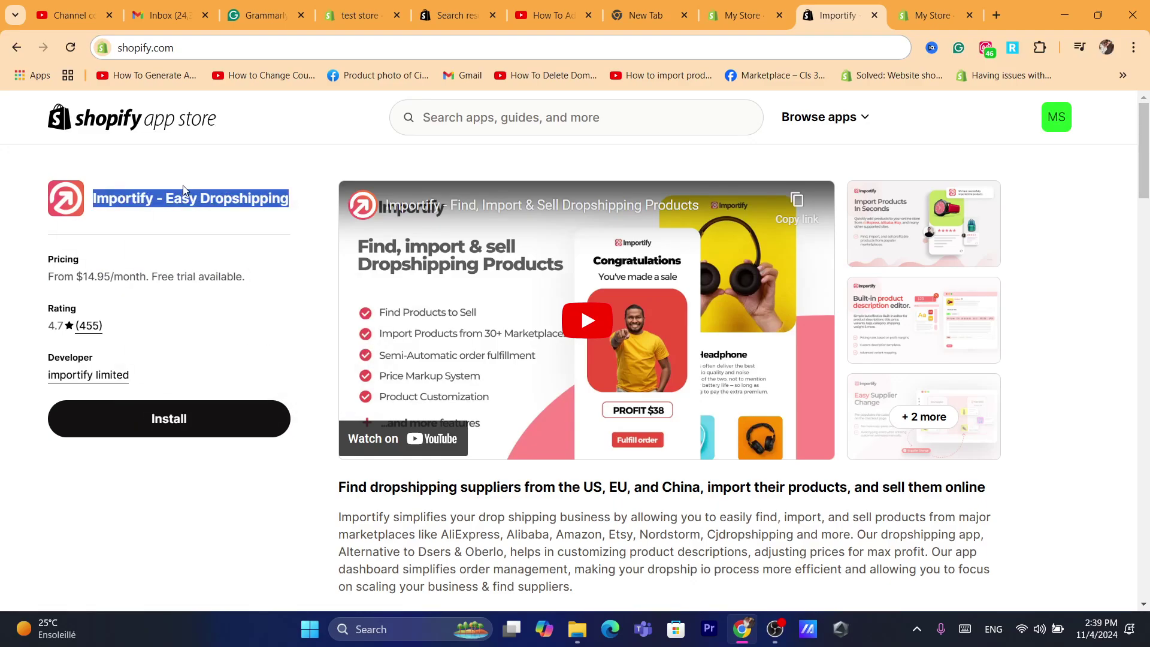
double_click(237, 193)
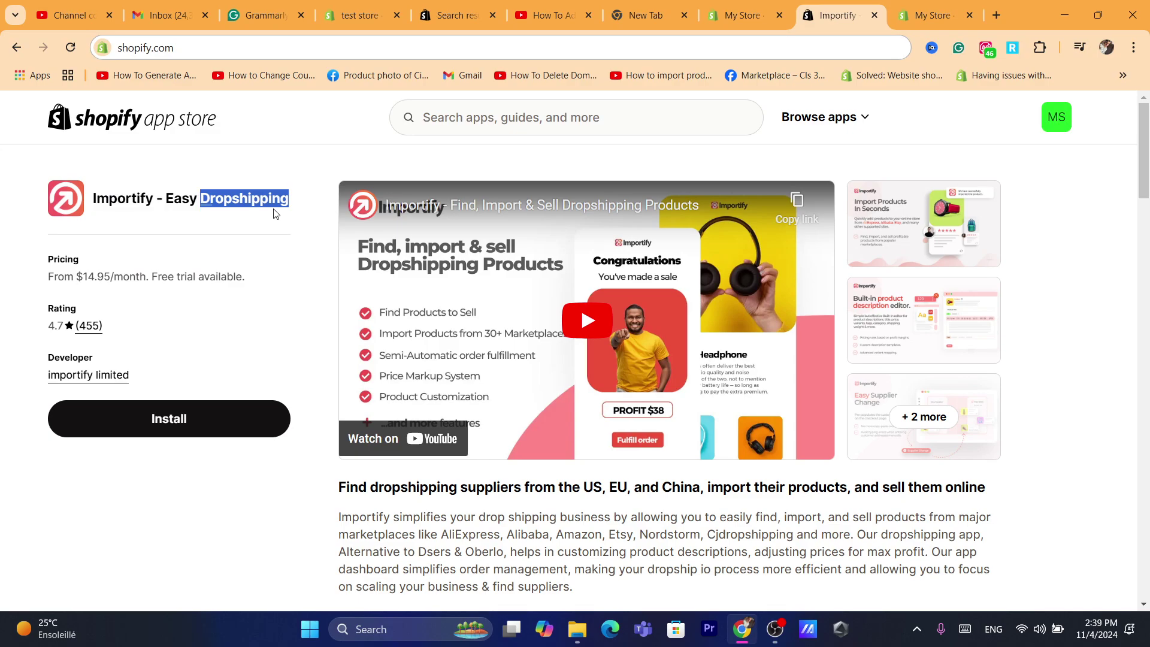
triple_click(186, 192)
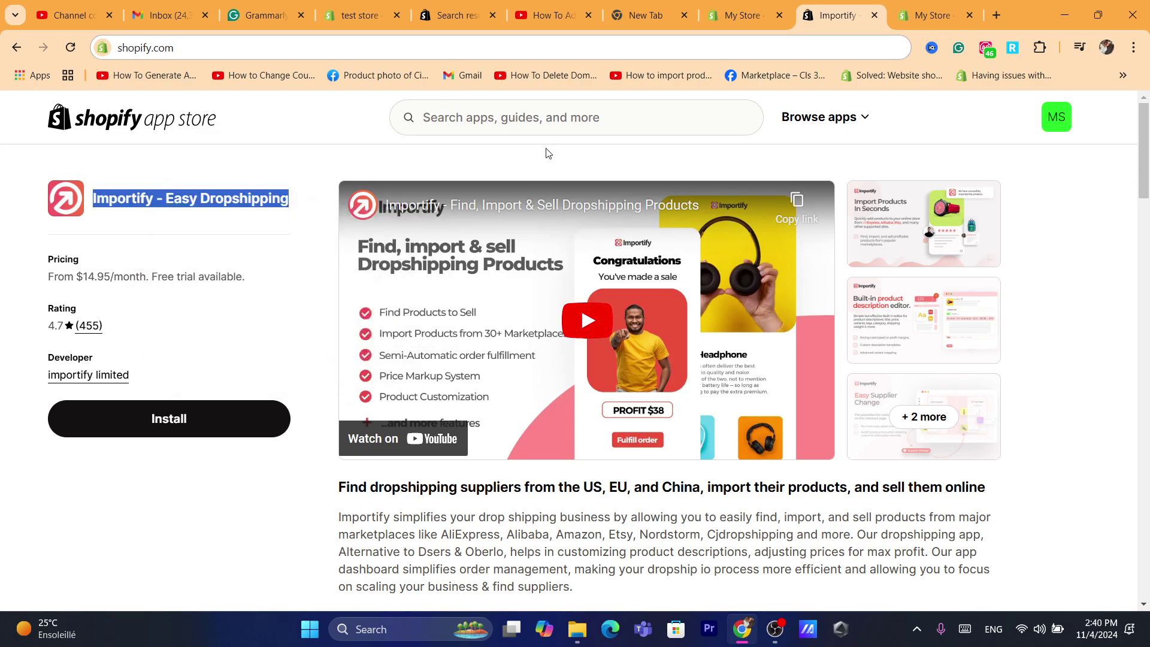
left_click(198, 201)
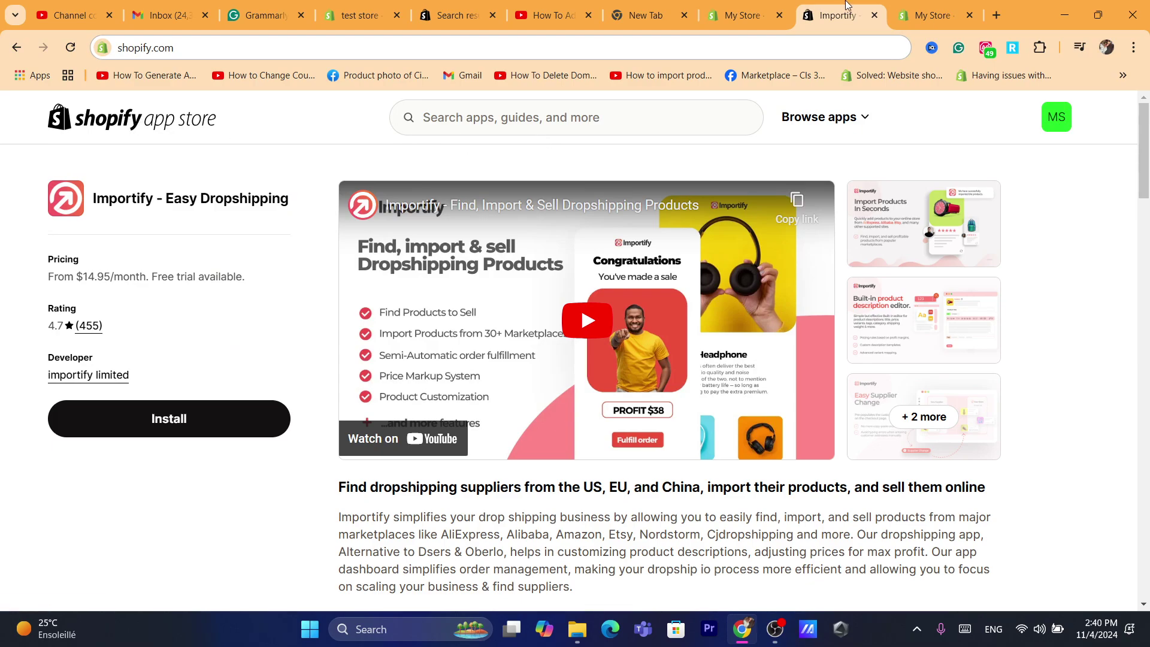
Step: Return to the app permission request and approve installing Importify - Easy Dropshipping in My Store
left_click(928, 4)
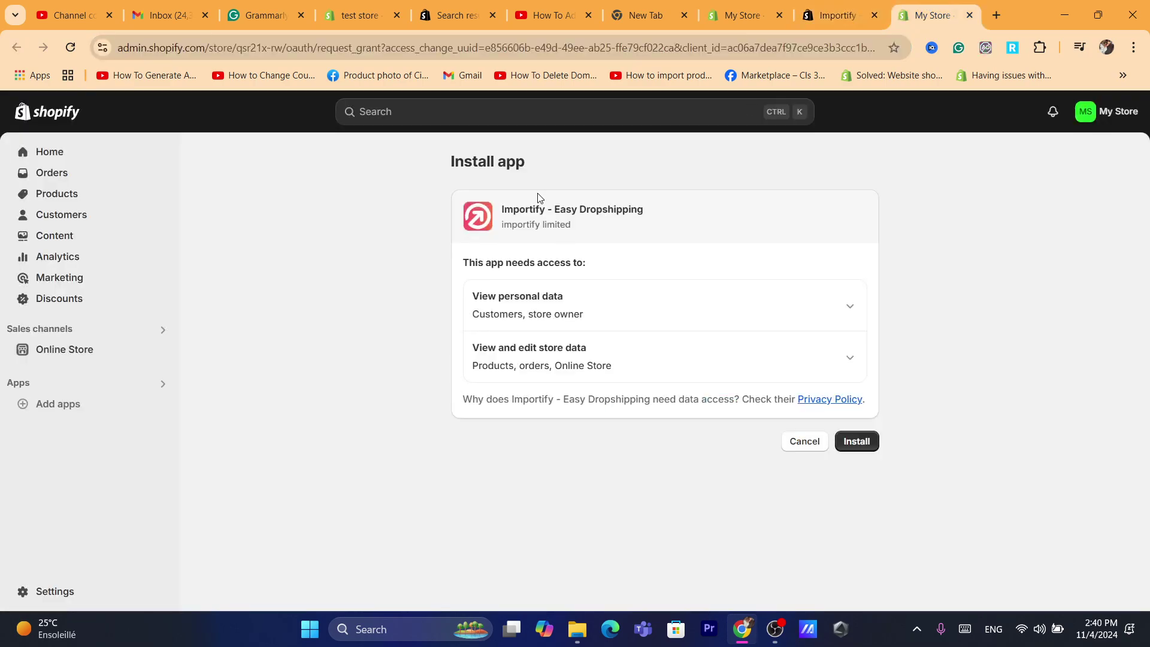
left_click_drag(515, 212, 647, 245)
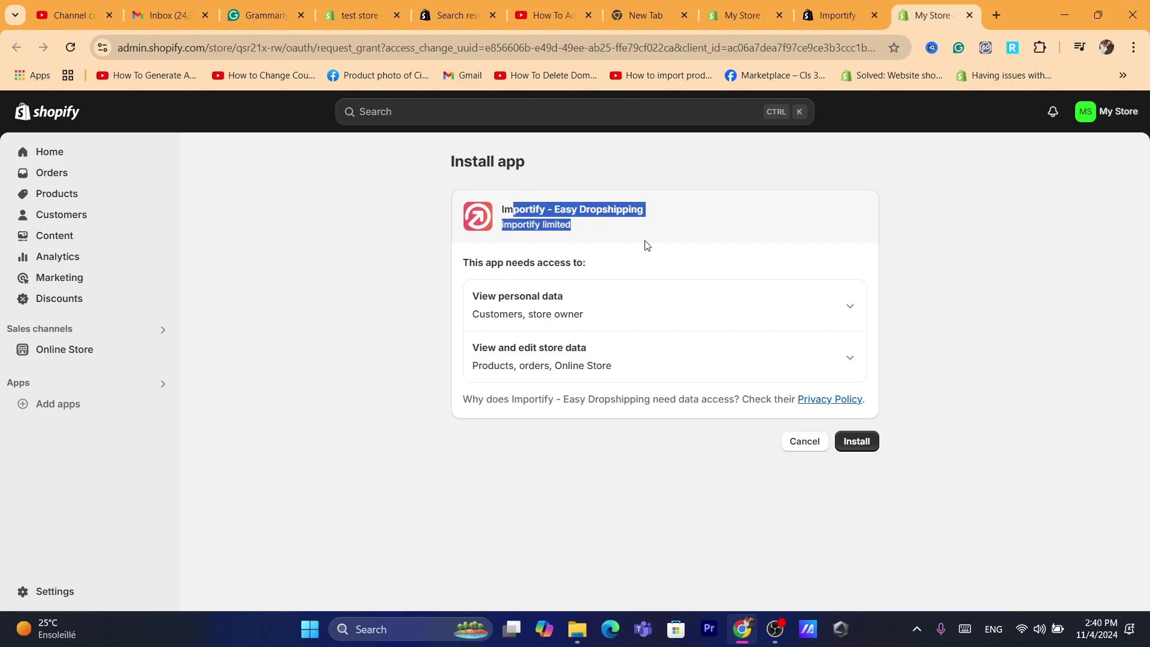
left_click(647, 244)
triple_click(552, 214)
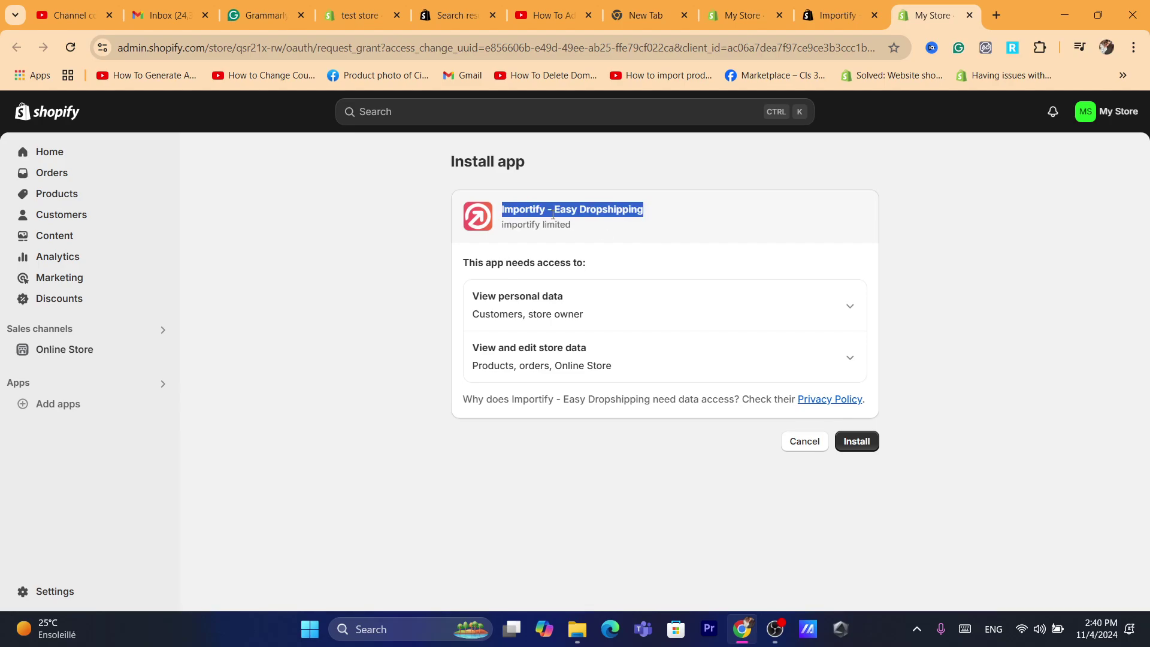
left_click(605, 233)
left_click(866, 443)
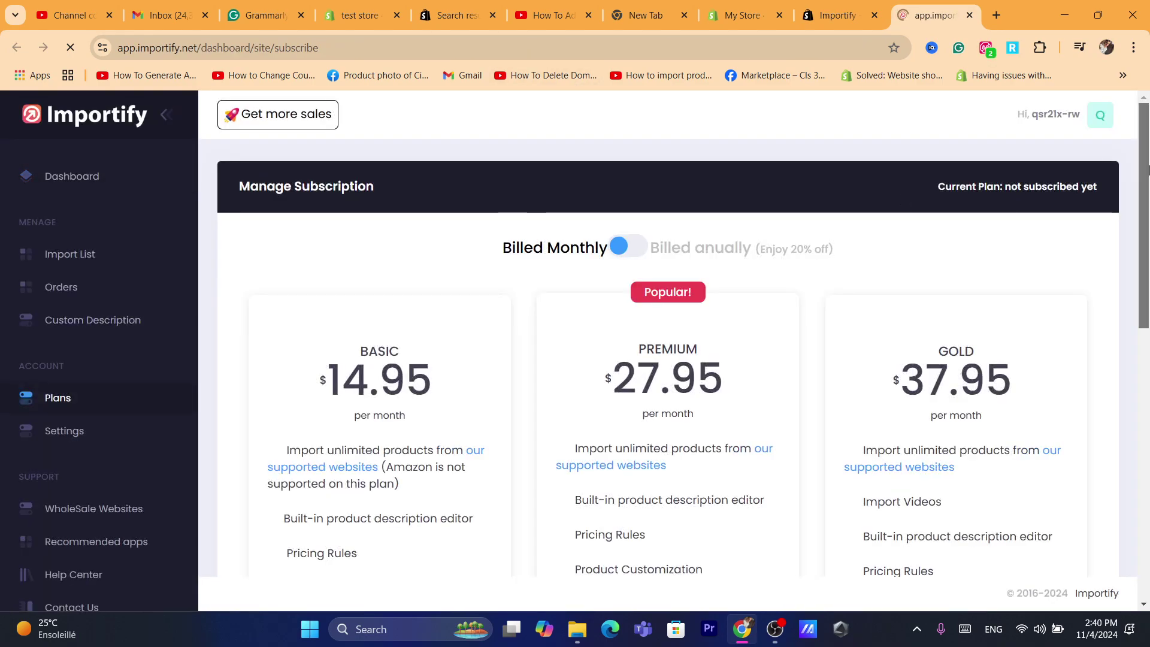
Step: Review the Importify subscription plans and select the Basic monthly plan at $14.95
scroll(1147, 202, "down", 1)
scroll(1147, 203, "down", 2)
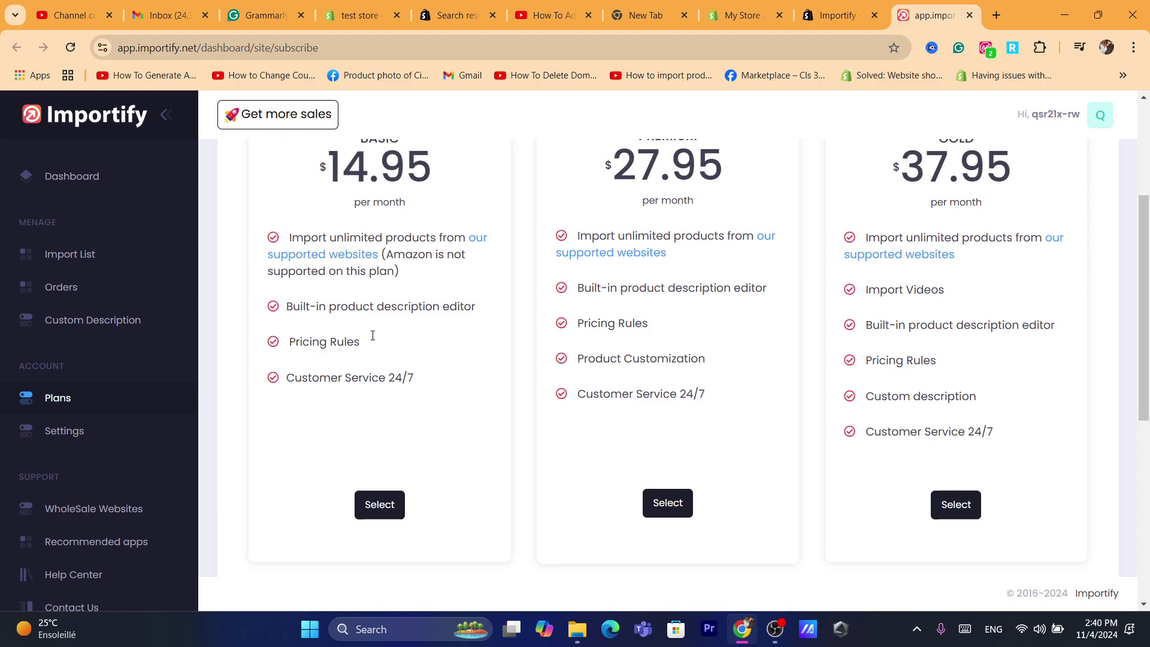
left_click(382, 505)
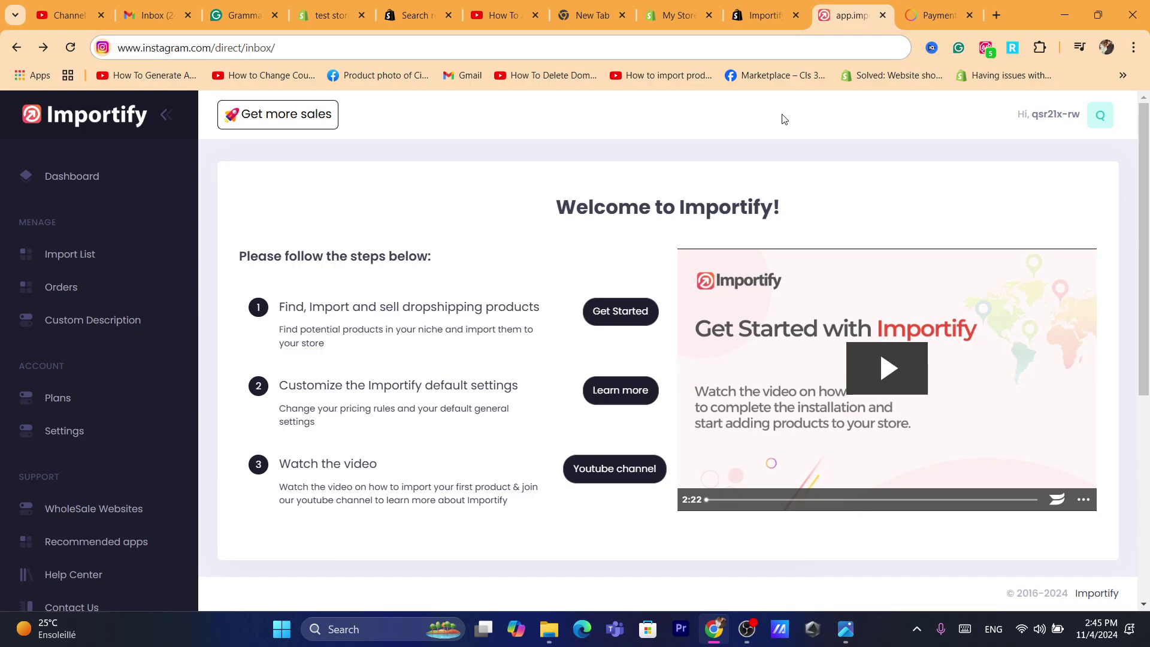
Step: Close the Payoneer page, search the web for "importify extension" and open the Importify - Product Importer listing in the Chrome Web Store
left_click(938, 15)
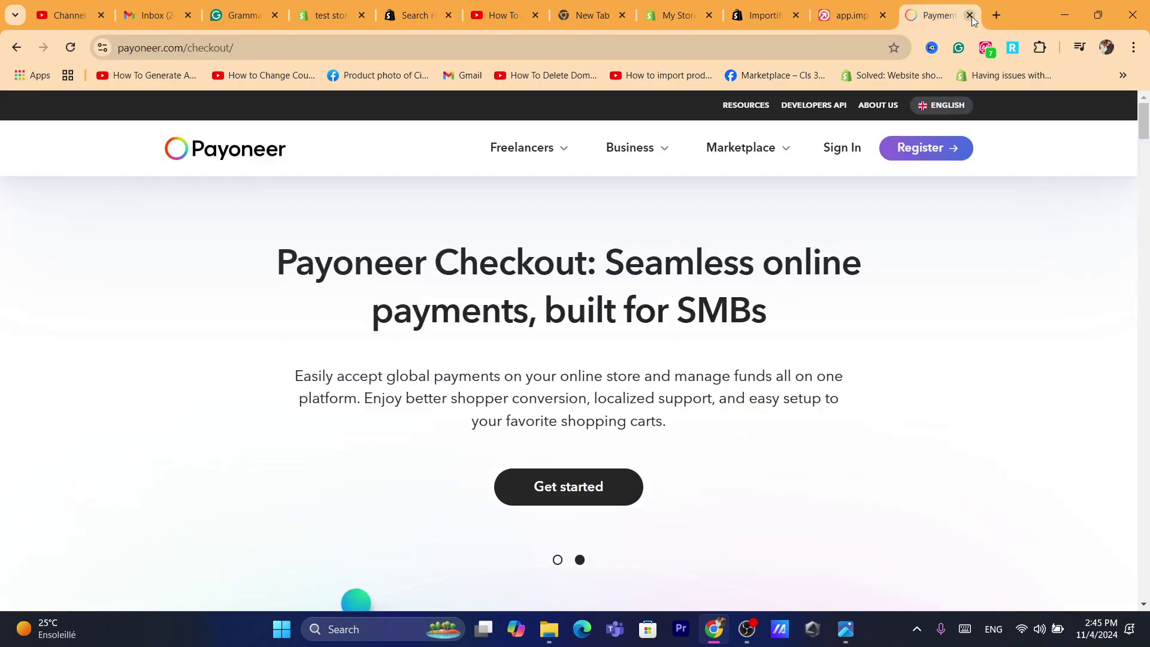
key("ctrl+w")
left_click(996, 15)
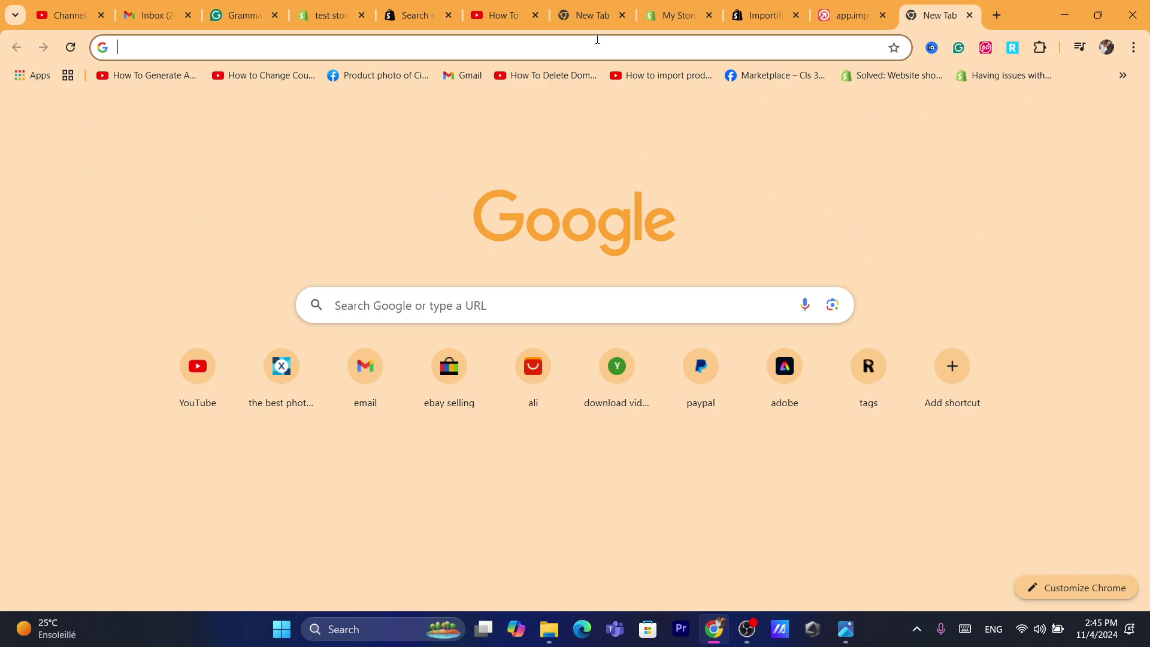
type("imp")
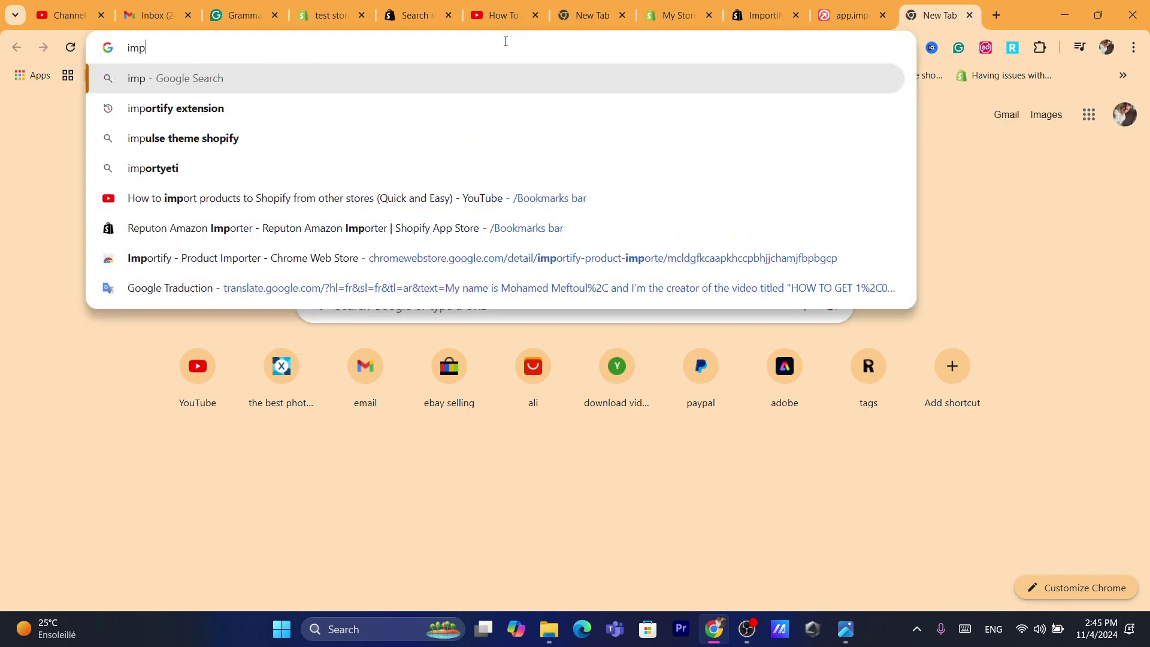
left_click(249, 102)
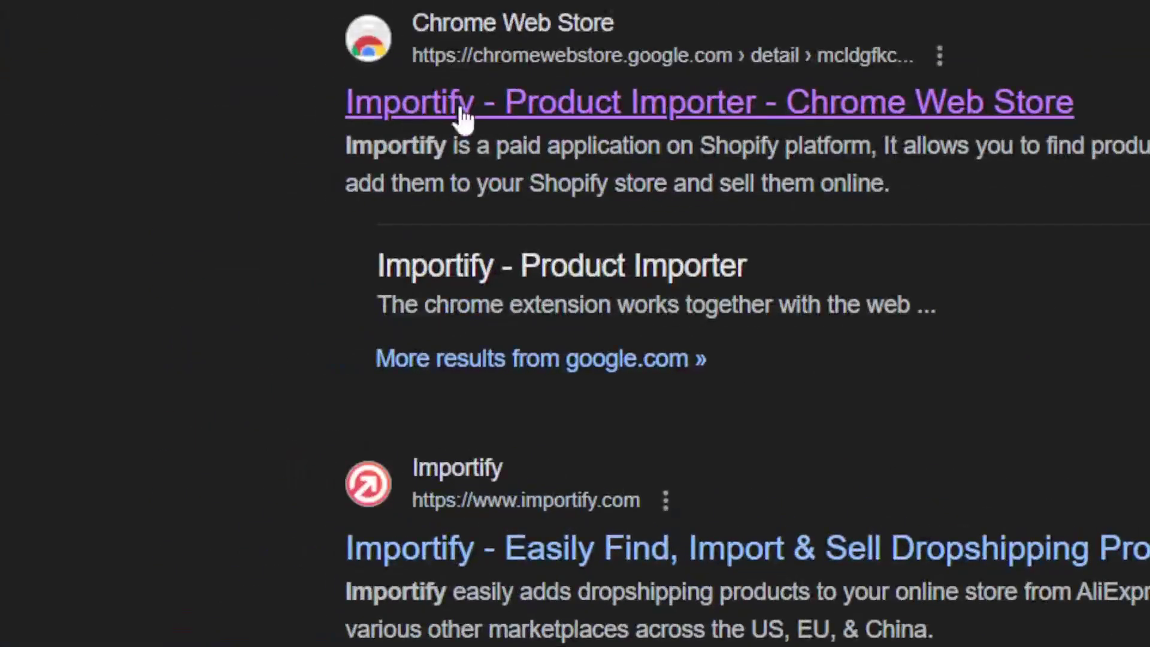
left_click(205, 259)
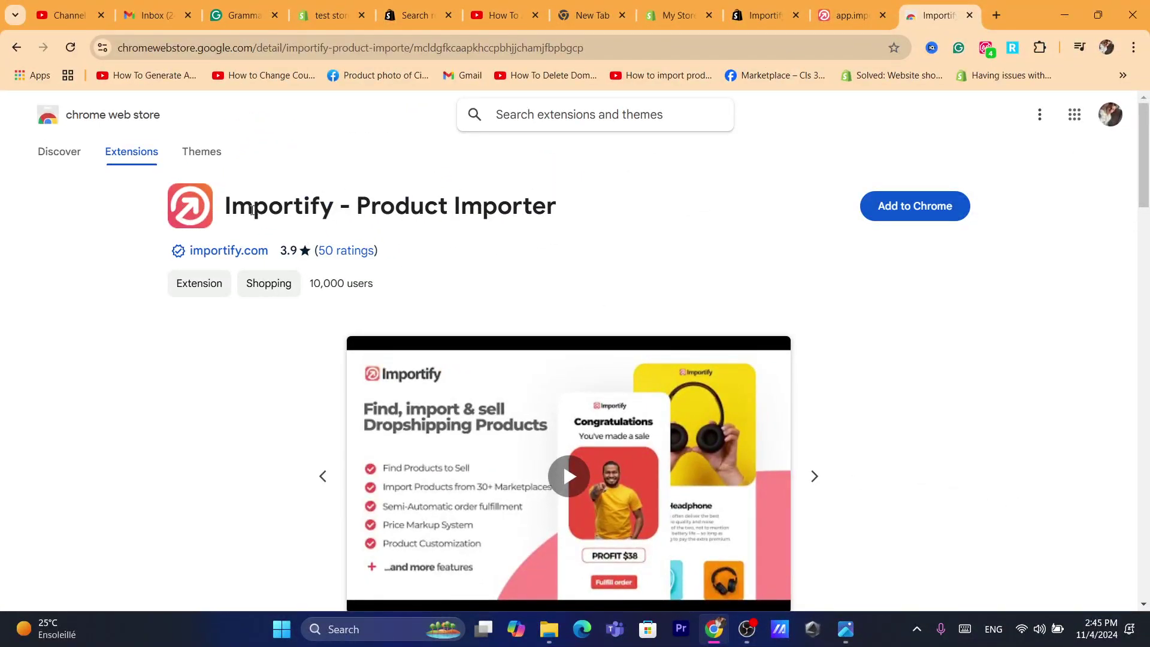
Step: Add the Importify - Product Importer extension to Chrome and approve its permission request
left_click(932, 222)
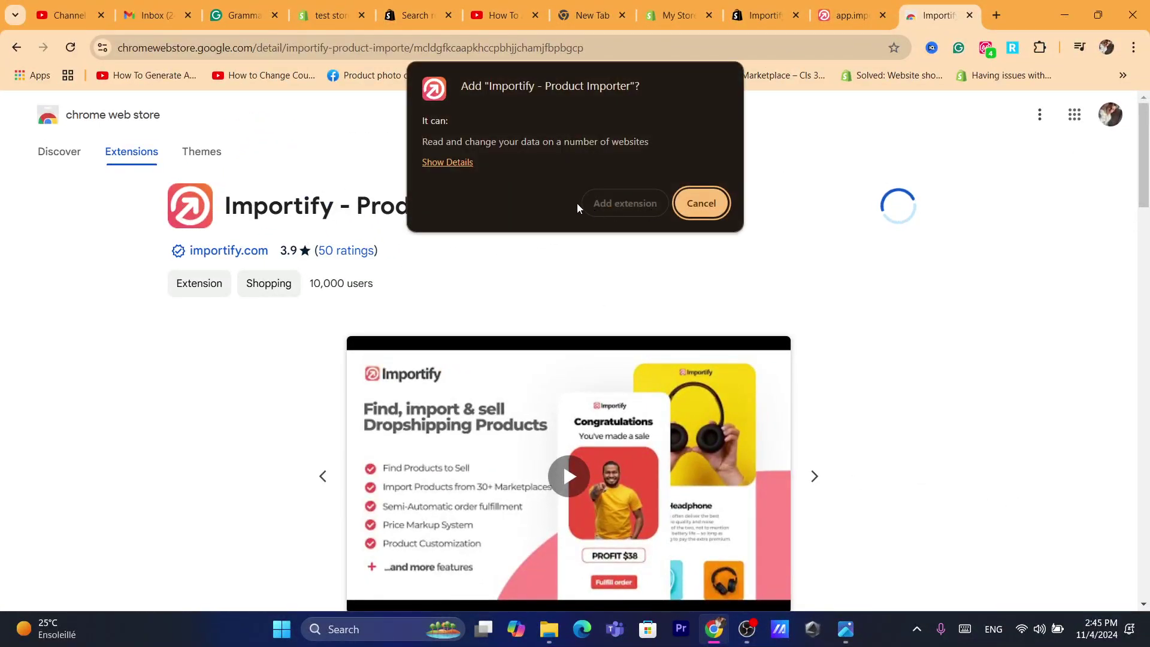
left_click(608, 203)
left_click(623, 54)
type("s")
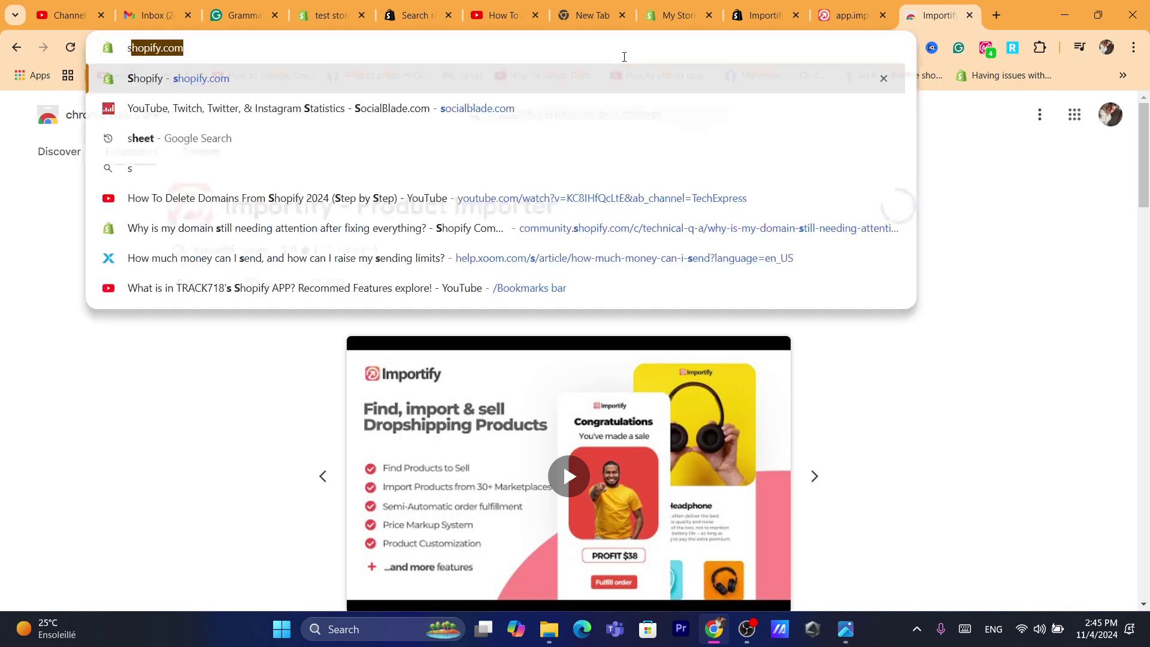
left_click(1030, 363)
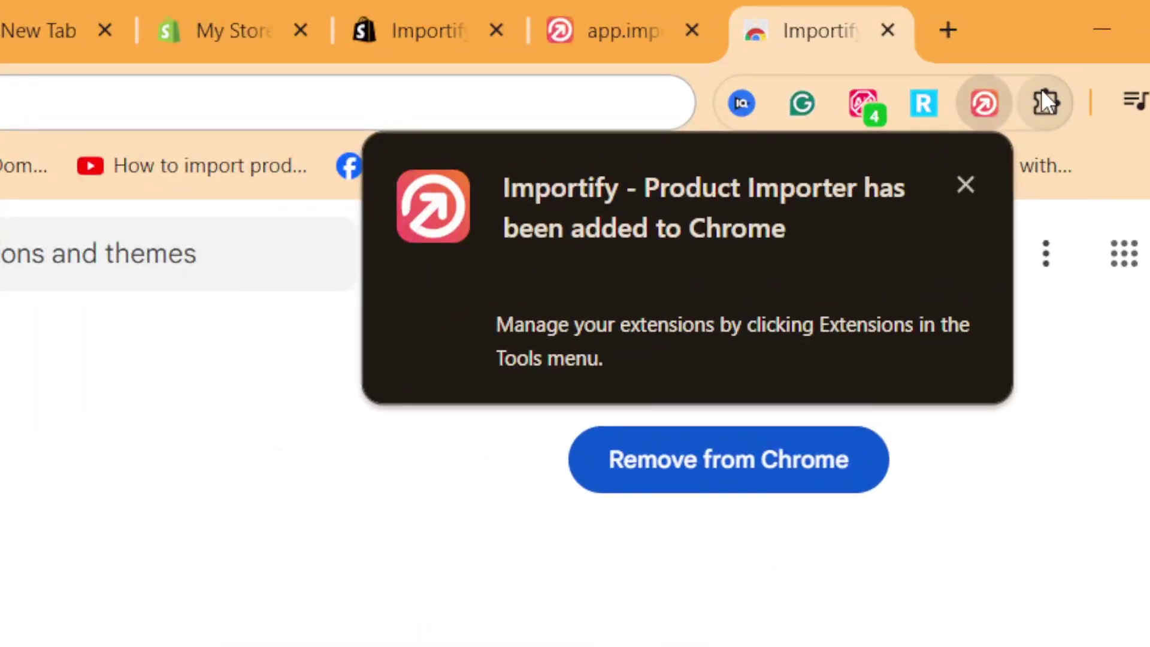
Step: Pin the Importify - Product Importer extension so it stays accessible in the browser
left_click(1043, 95)
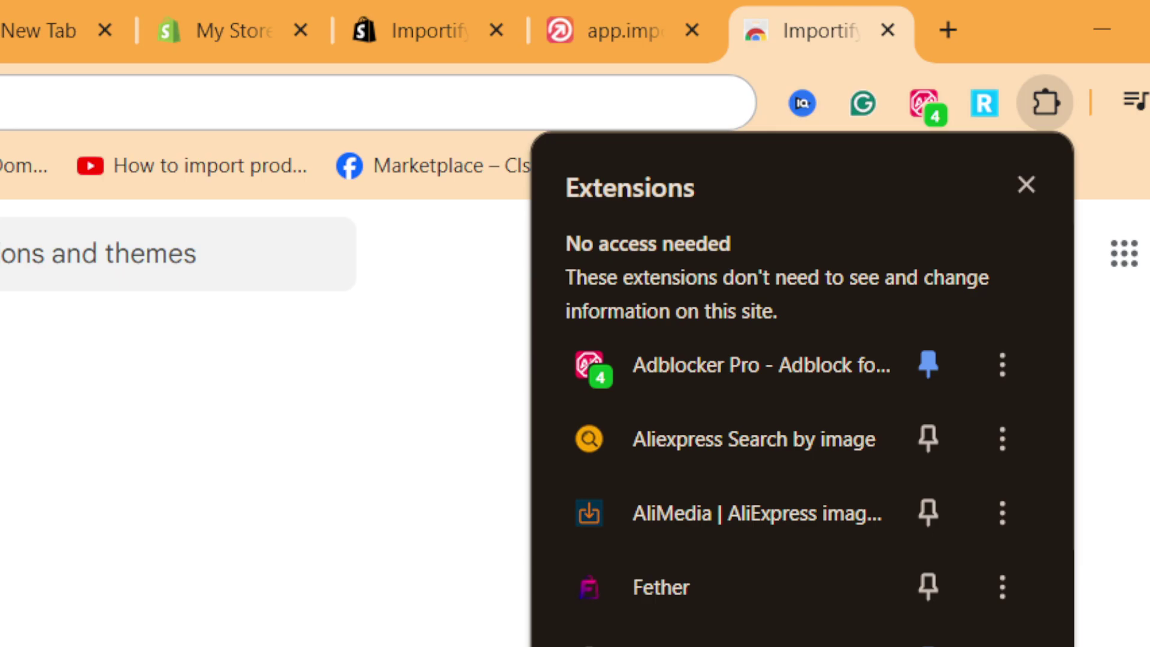
left_click(928, 646)
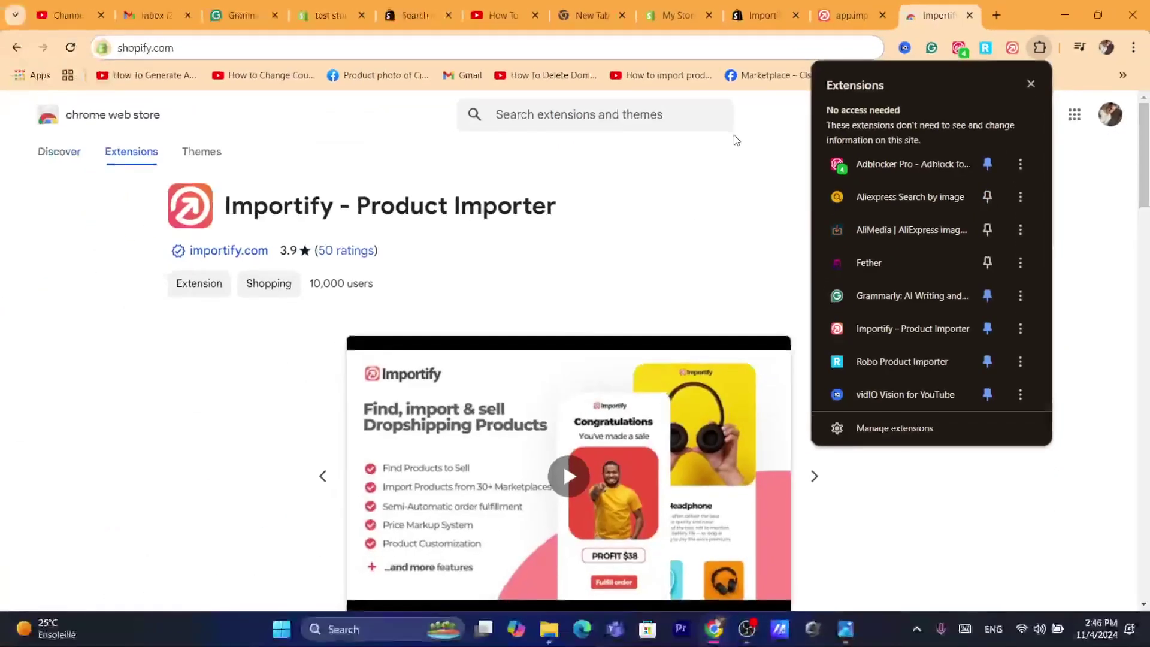
left_click(670, 47)
type("sss")
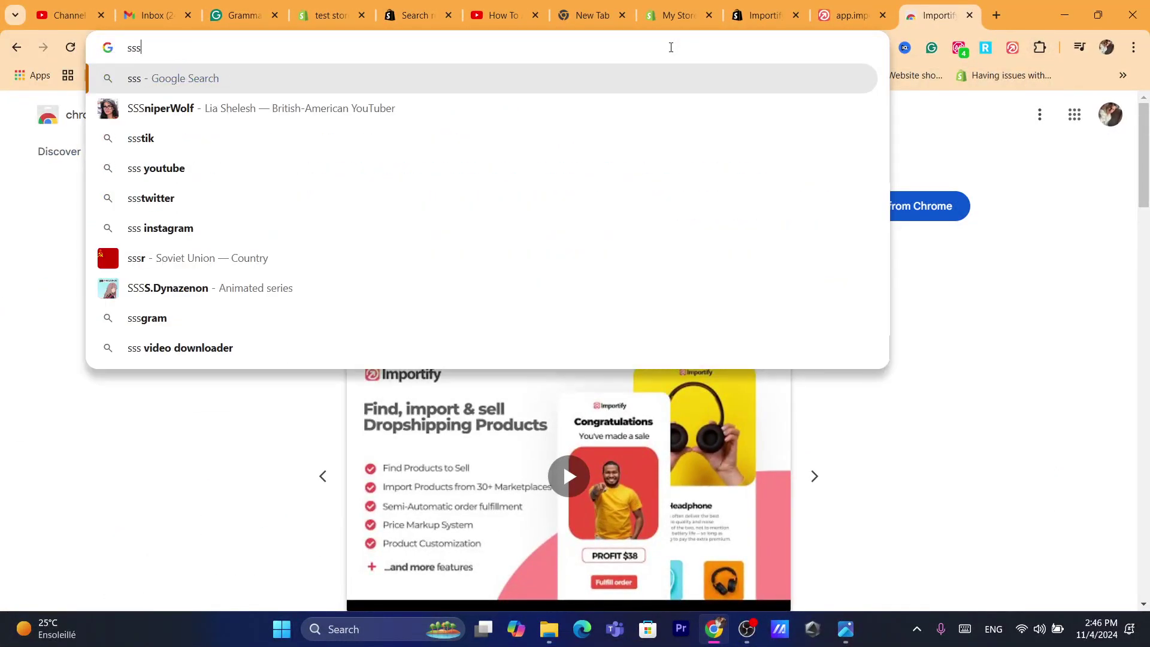
left_click(225, 521)
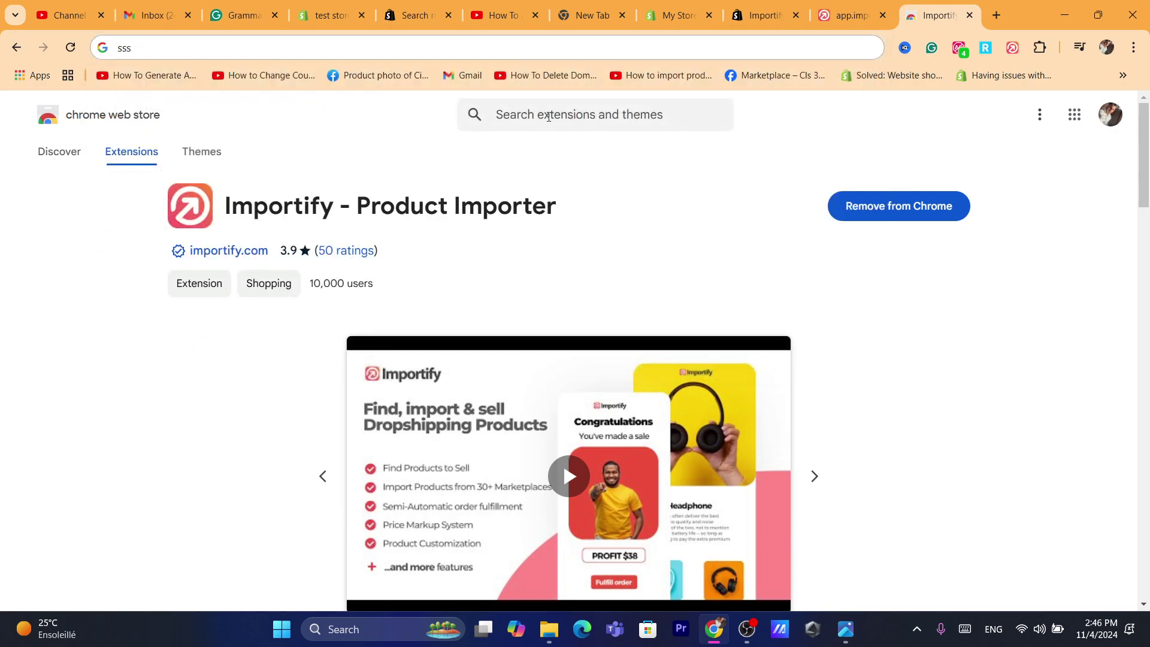
Step: Open the alibaba.com home page in a new browser tab
left_click(996, 8)
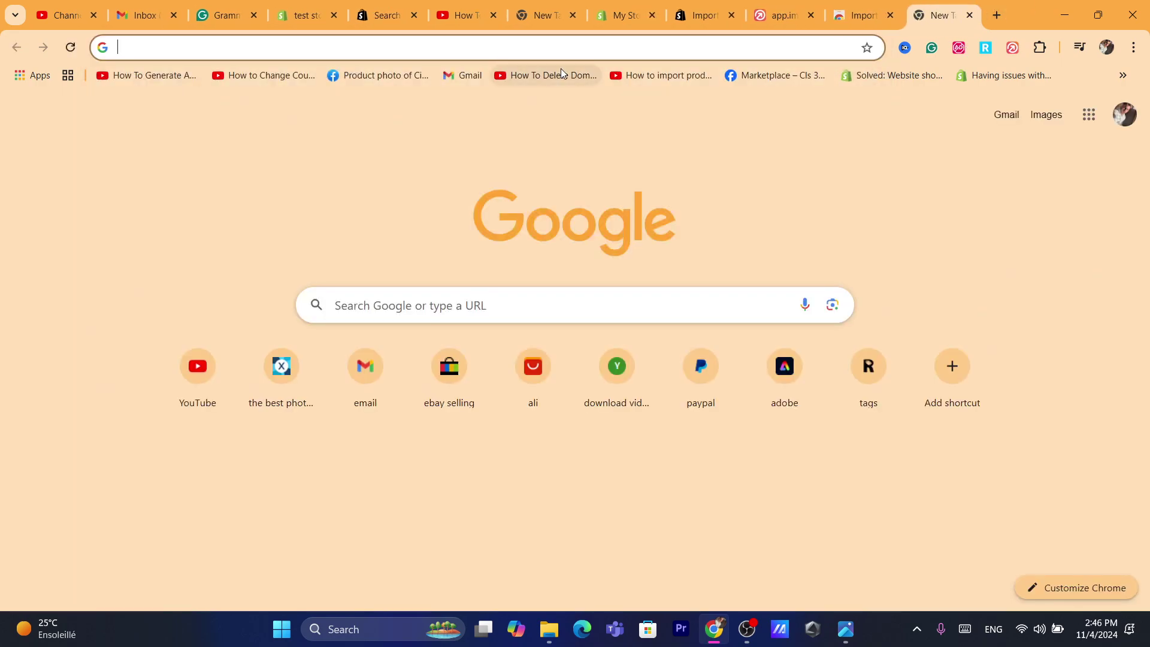
type("alibab")
key("BackSpace")
key("BackSpace")
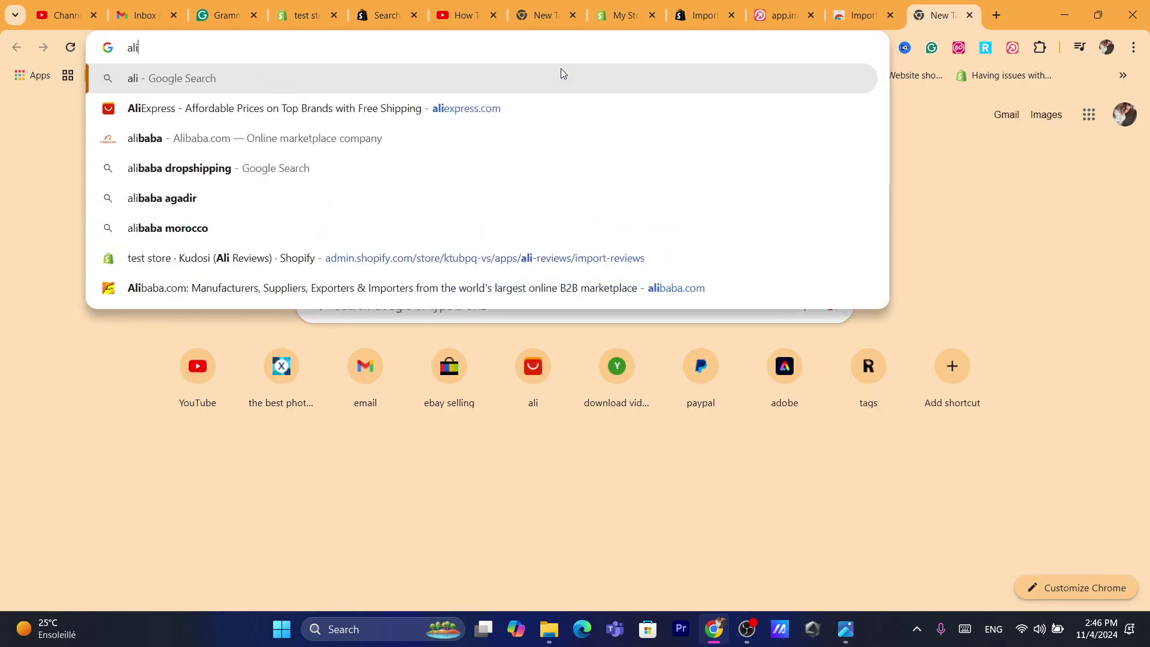
type("b")
key("Return")
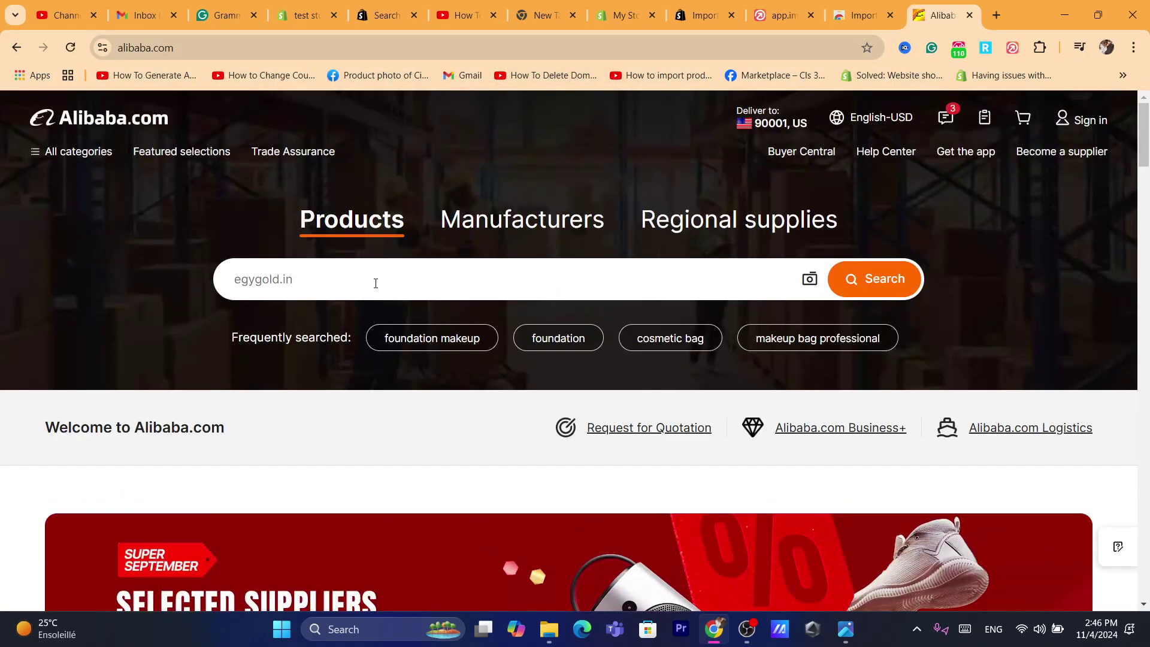
Step: Search Alibaba's products for "makeup"
left_click(376, 283)
type("makeup")
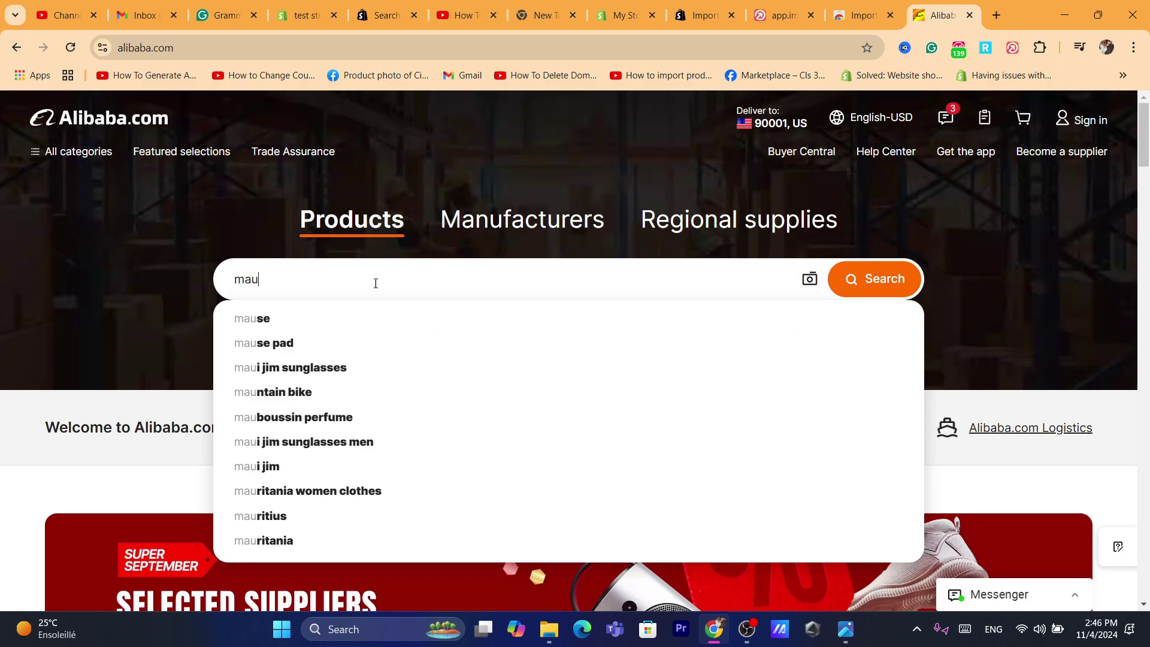
key("Return")
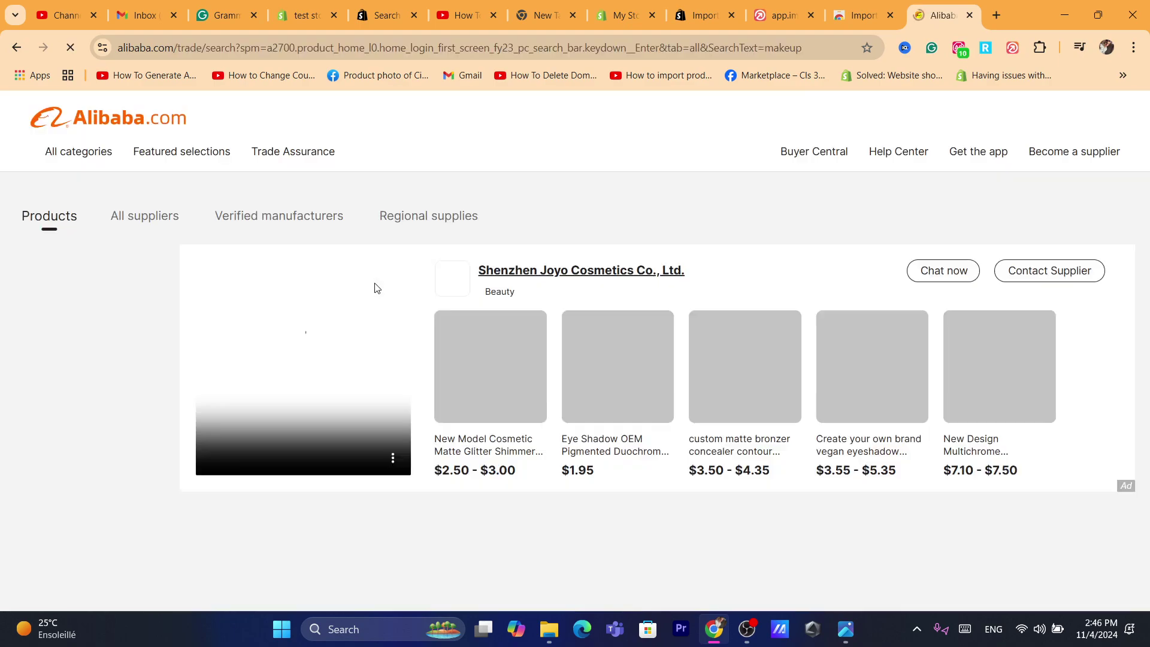
Step: Look through the makeup results and filter them to a minimum order of 1
scroll(1147, 190, "down", 2)
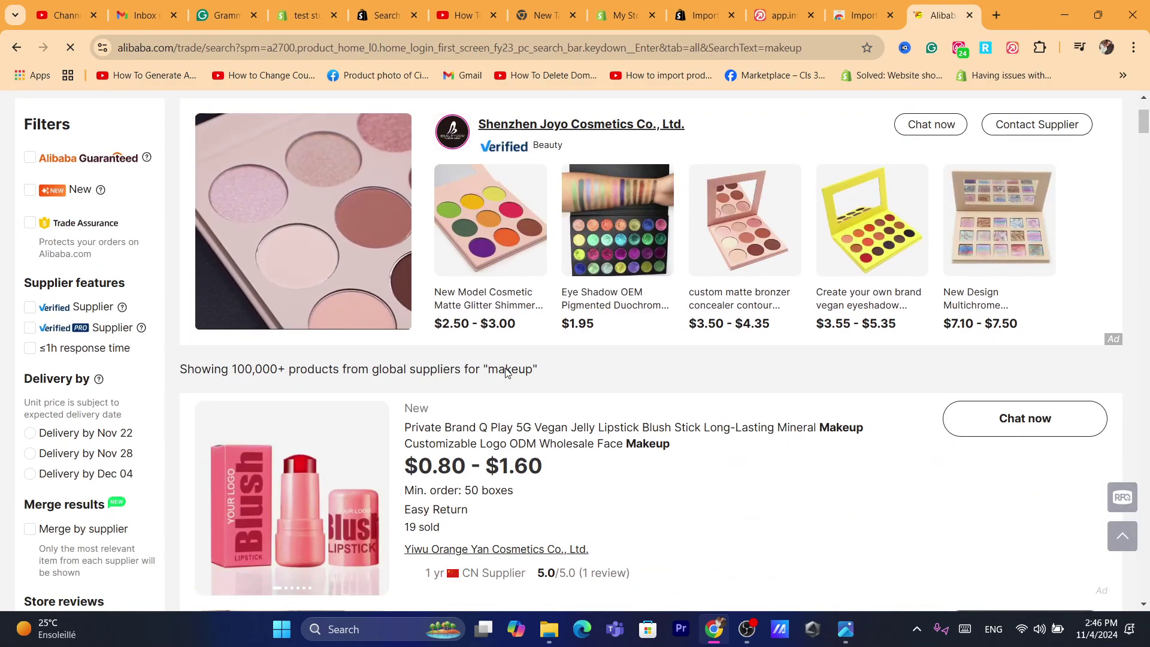
left_click_drag(1147, 114, 1147, 146)
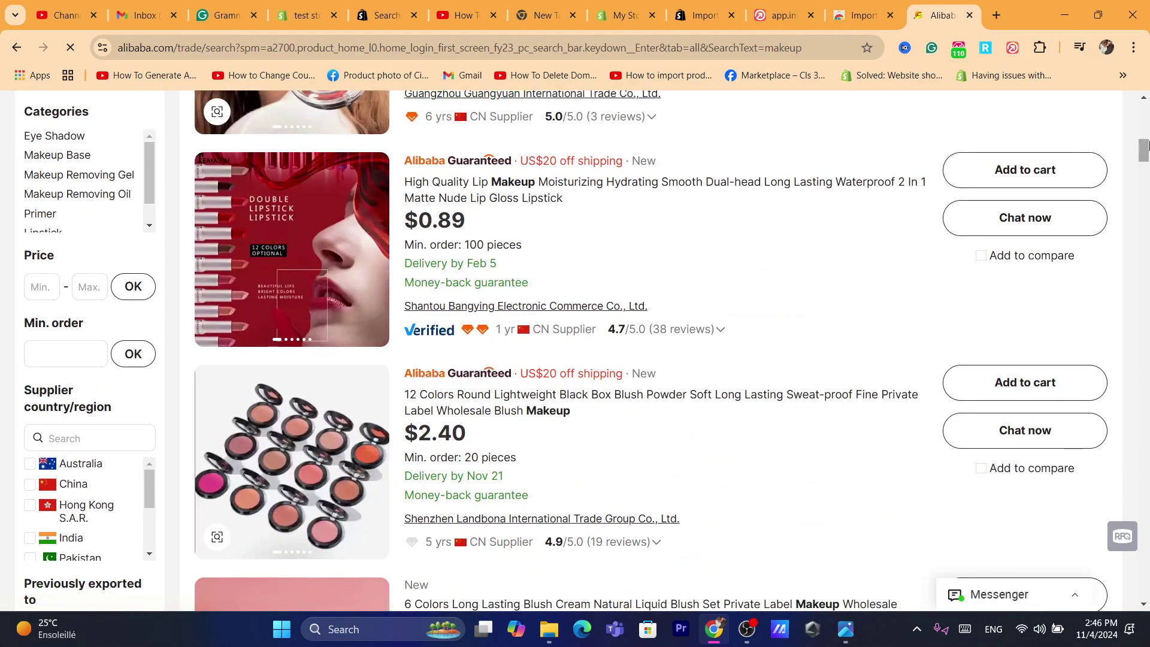
left_click_drag(1144, 150, 1145, 124)
scroll(118, 333, "down", 7)
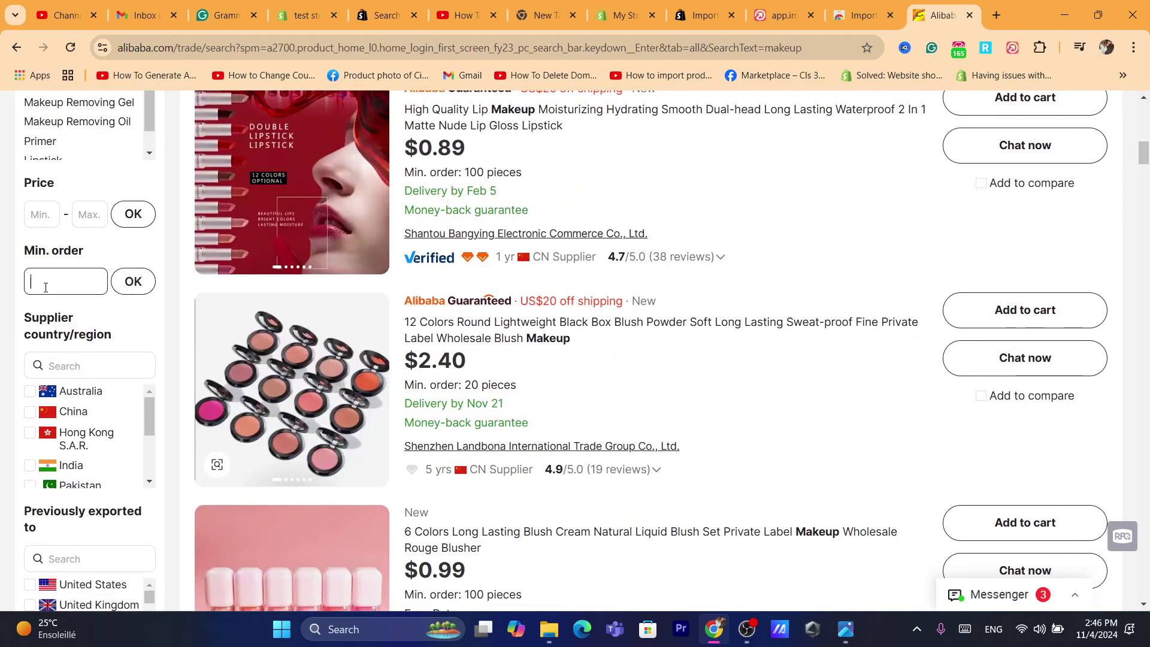
left_click(142, 288)
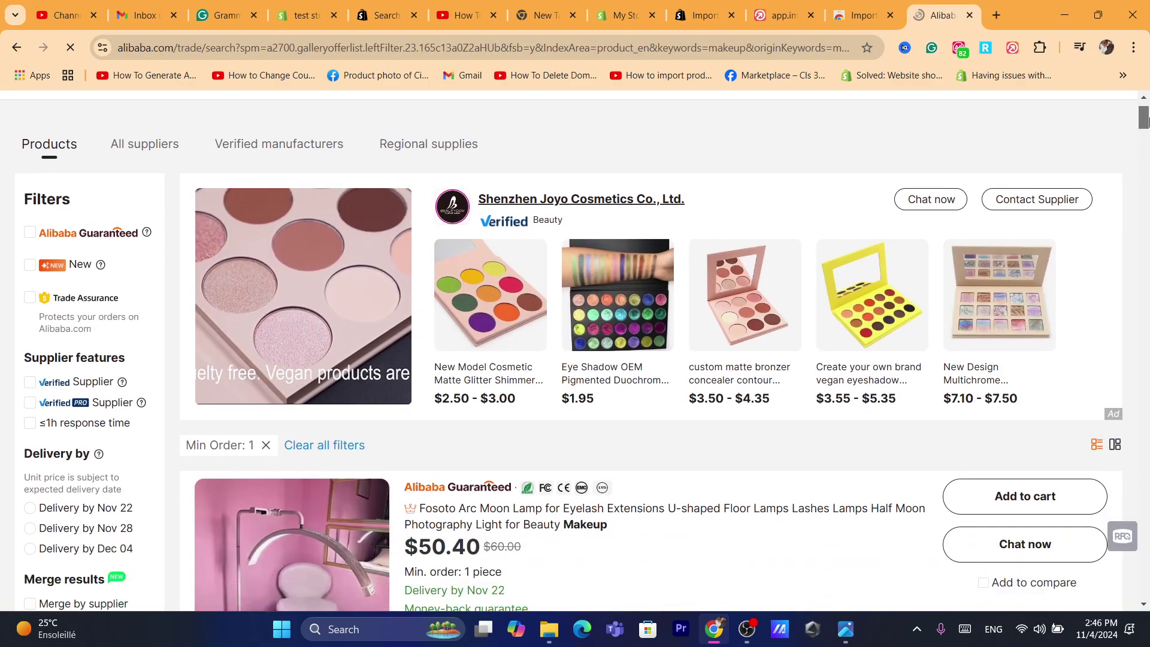
Step: Open the Digital Premium Charmant Eye Liner Eyebrow pen from the filtered results and start importing it with the Importify extension
left_click_drag(1143, 118, 1144, 137)
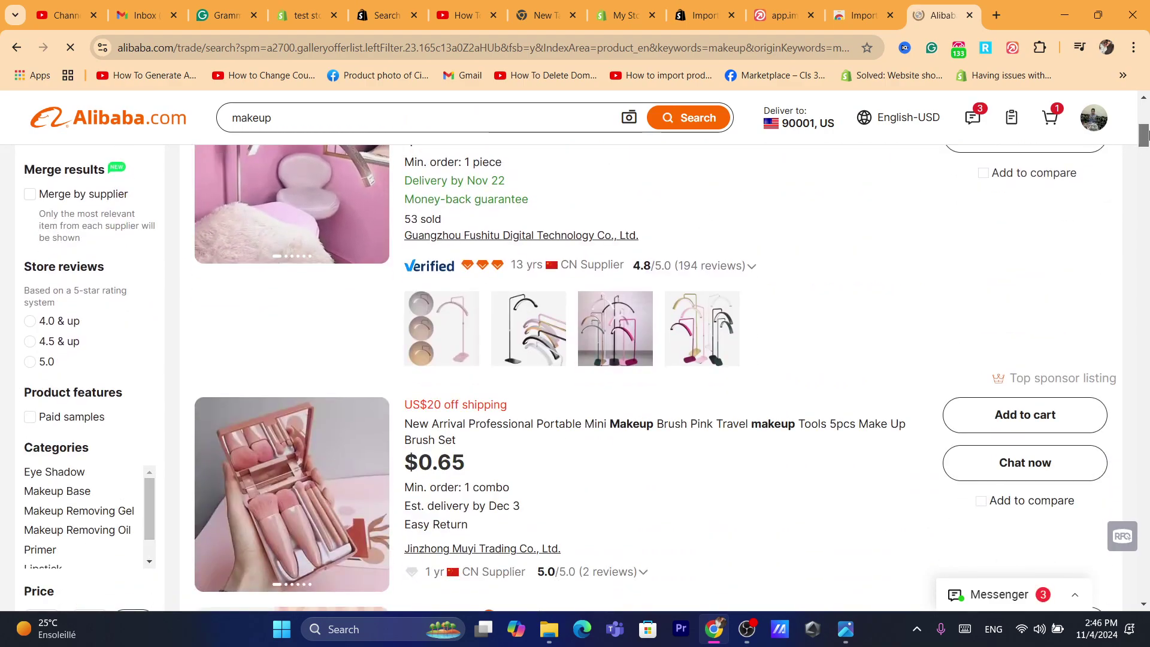
left_click_drag(1145, 134, 1146, 251)
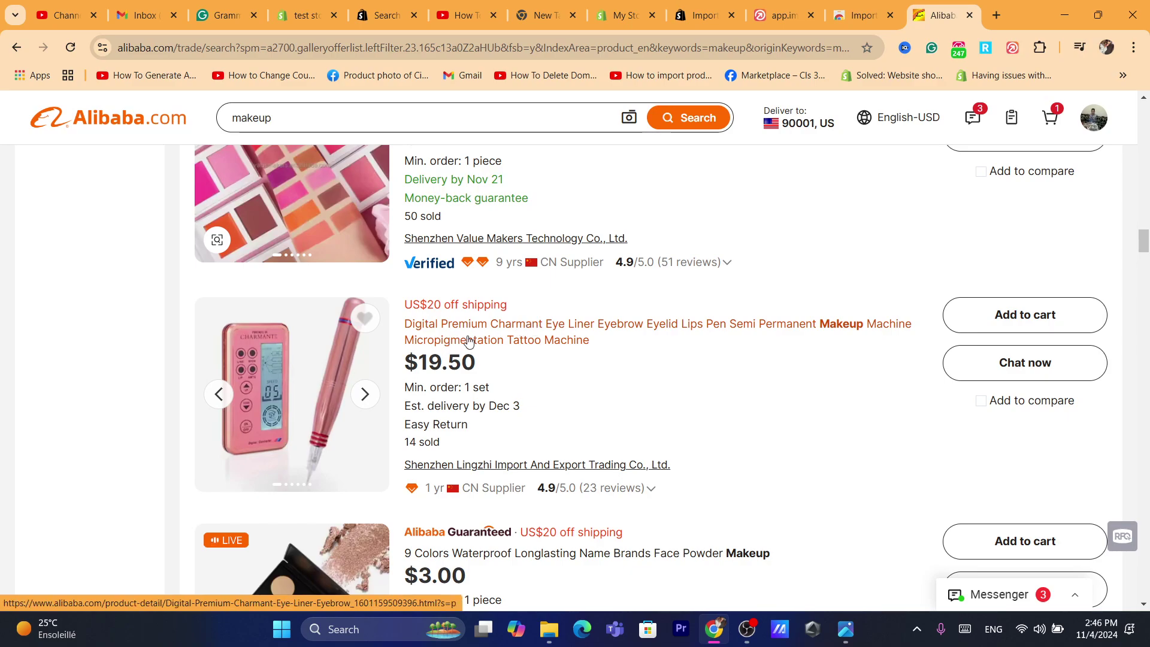
left_click(532, 326)
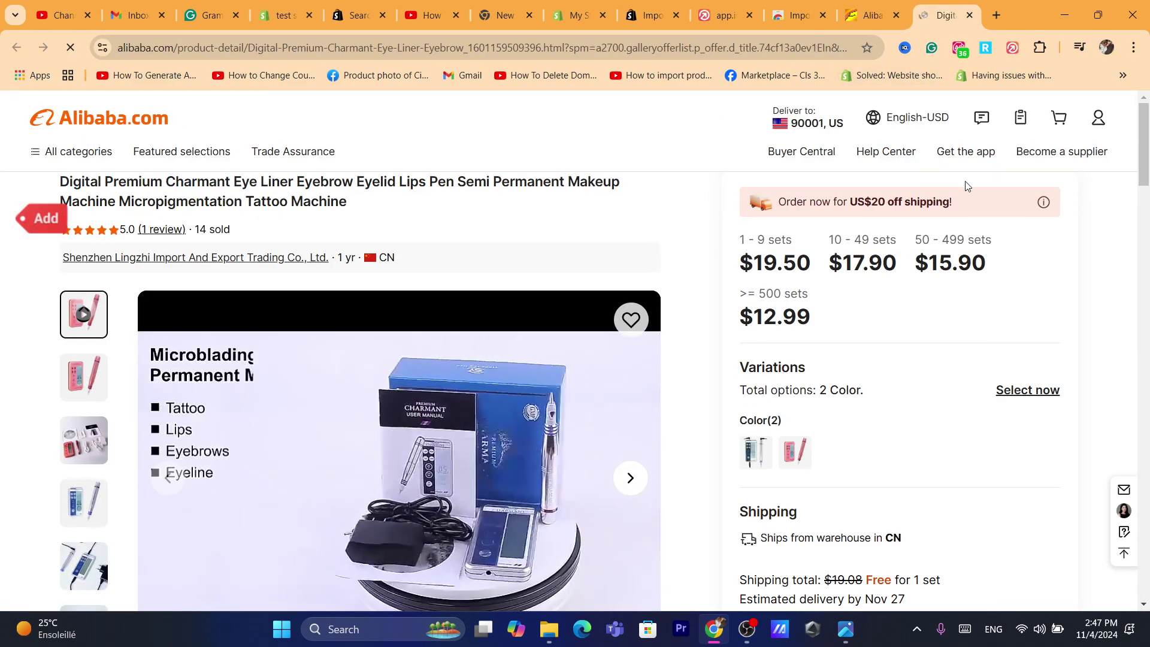
left_click(1021, 47)
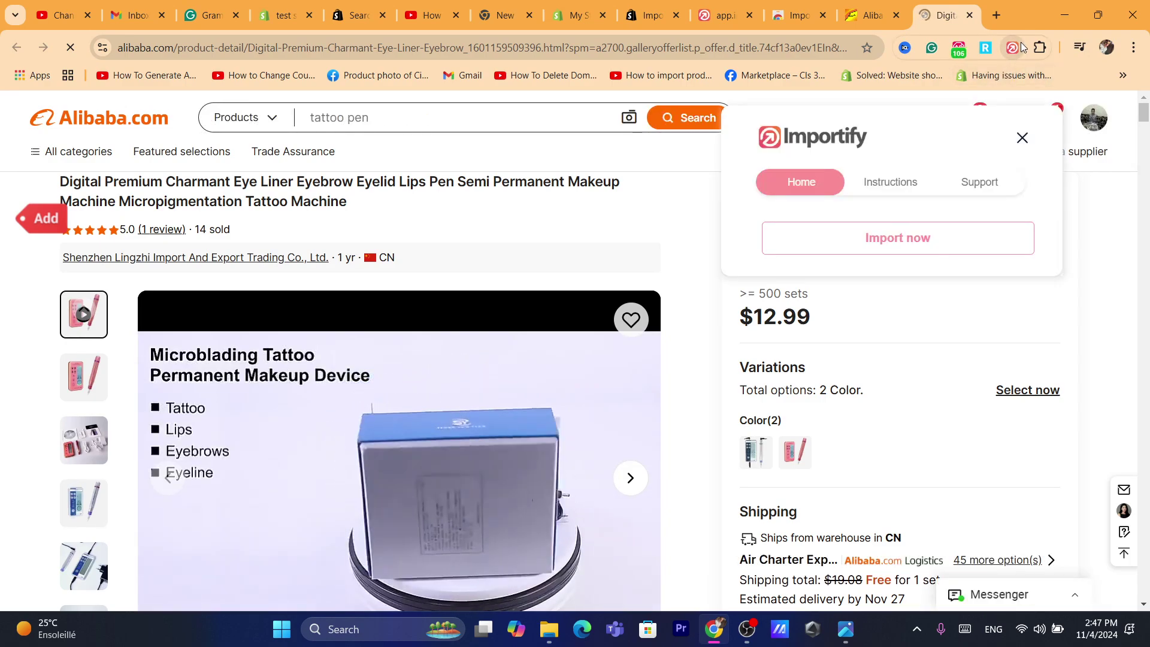
left_click(878, 248)
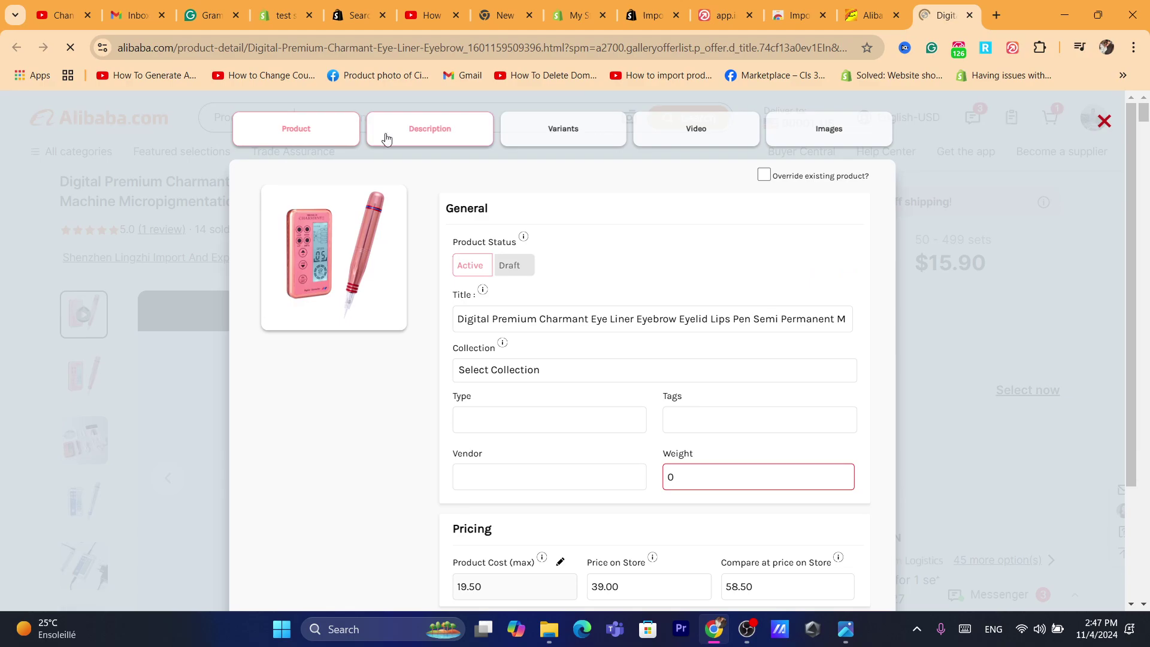
left_click(404, 49)
type("s")
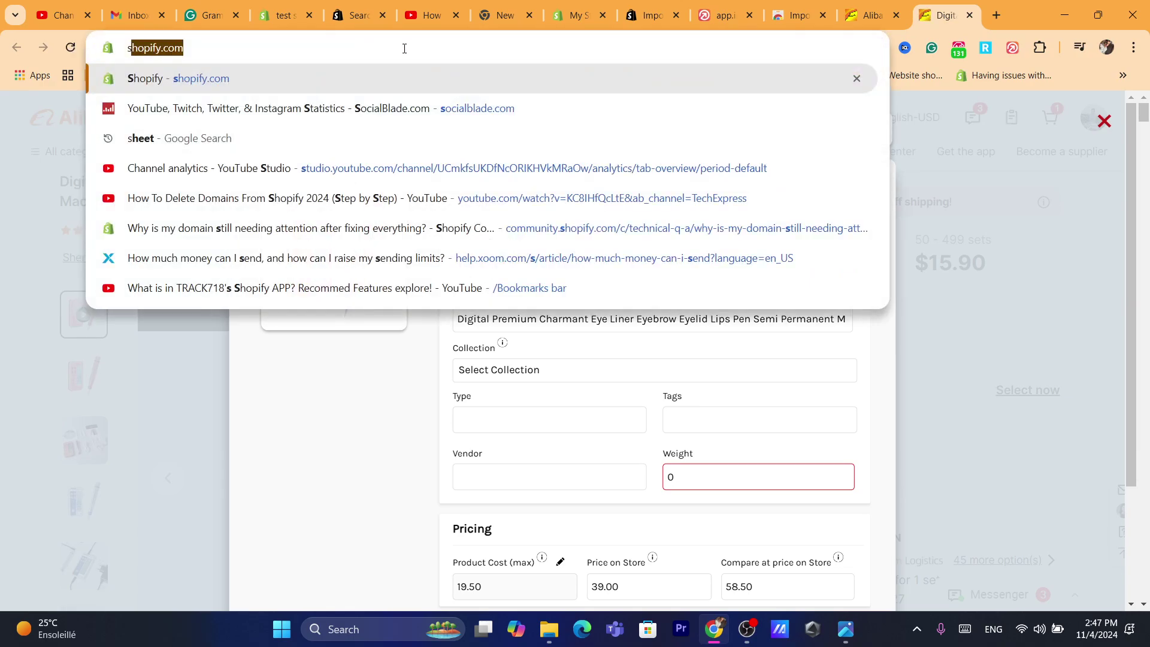
left_click(646, 348)
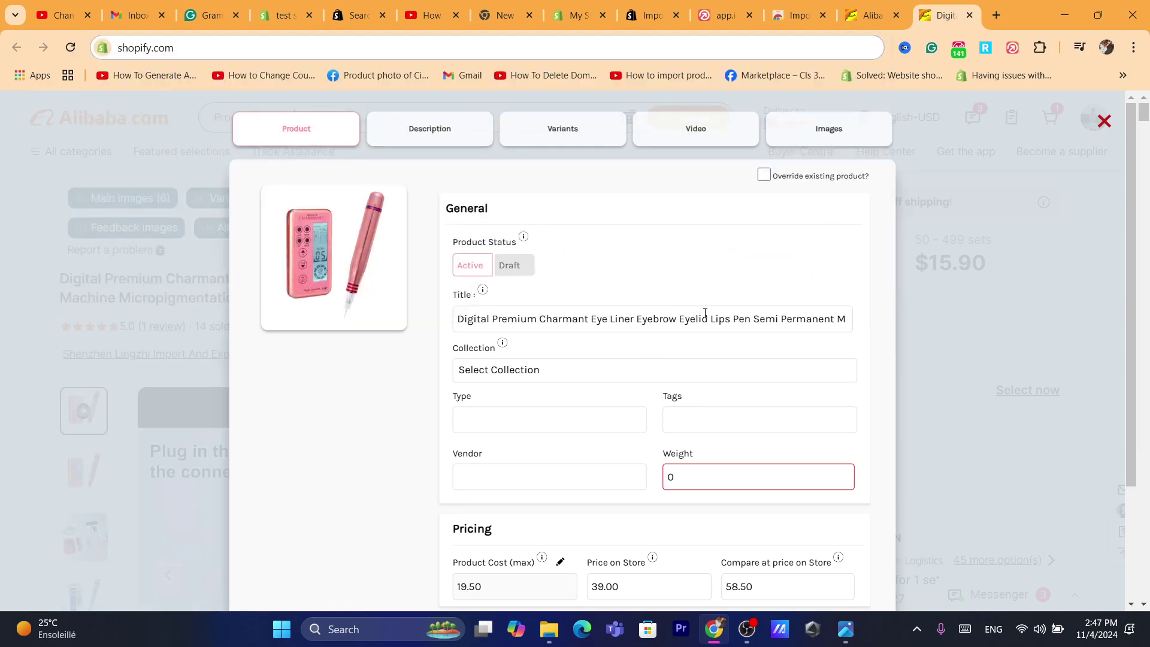
Step: Shorten the product title to "Digital Premium Charmant Eye Liner Eyebrow Eyelid Lips"
left_click_drag(745, 319, 1124, 328)
key("BackSpace")
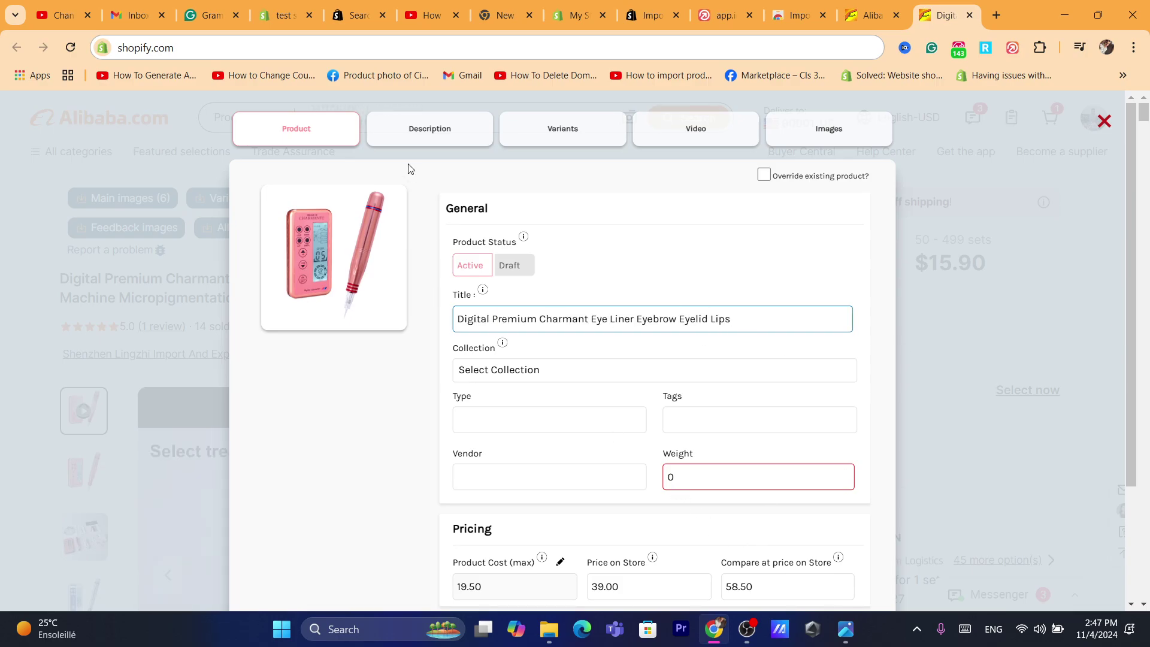
Step: Go through the product's description, variants and video settings and select all of its images for import
left_click(438, 122)
left_click(557, 124)
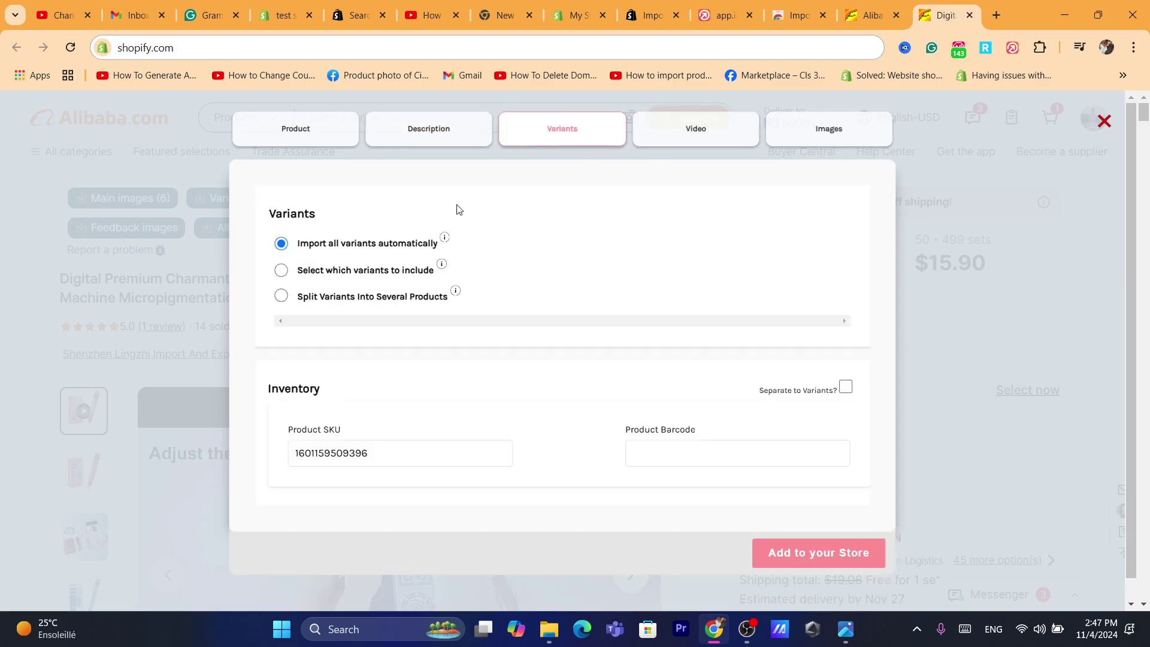
left_click(738, 130)
left_click(811, 128)
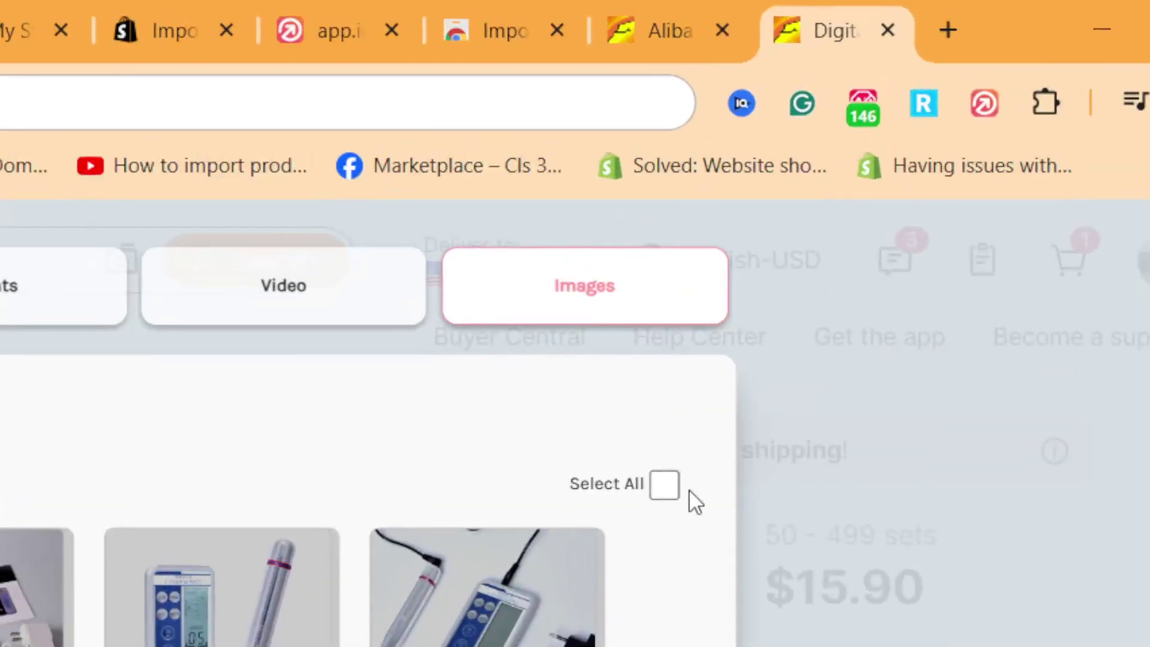
left_click(656, 488)
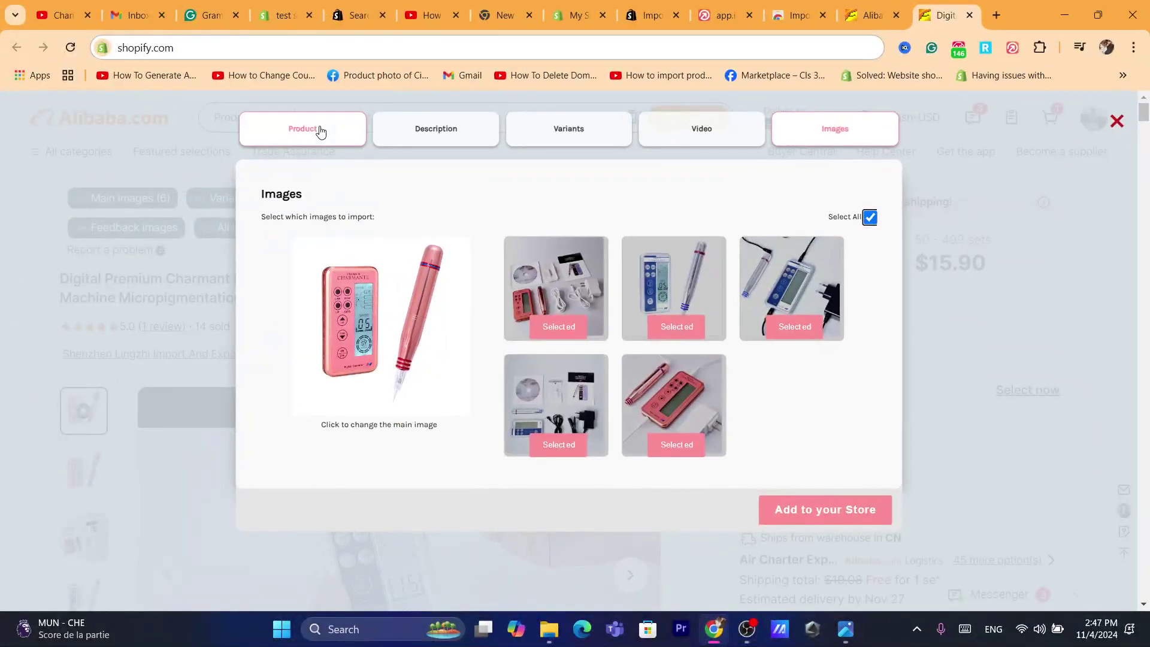
left_click(321, 130)
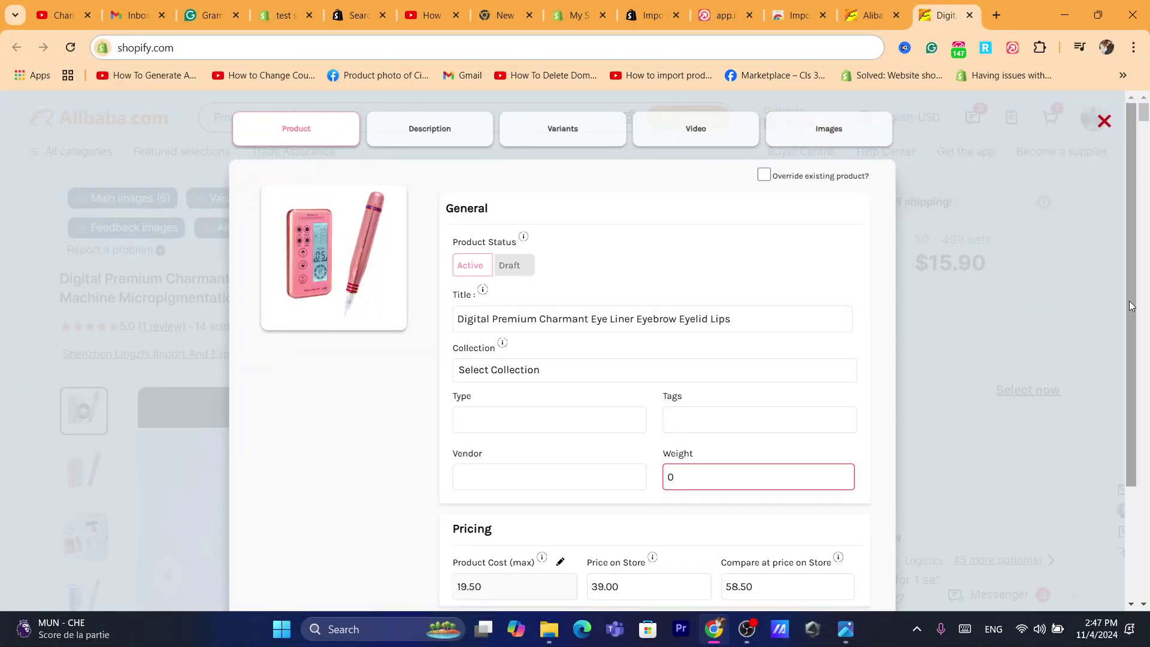
Step: Finish the Importify import by adding the eye liner product to the Shopify store
left_click_drag(1131, 291, 1131, 403)
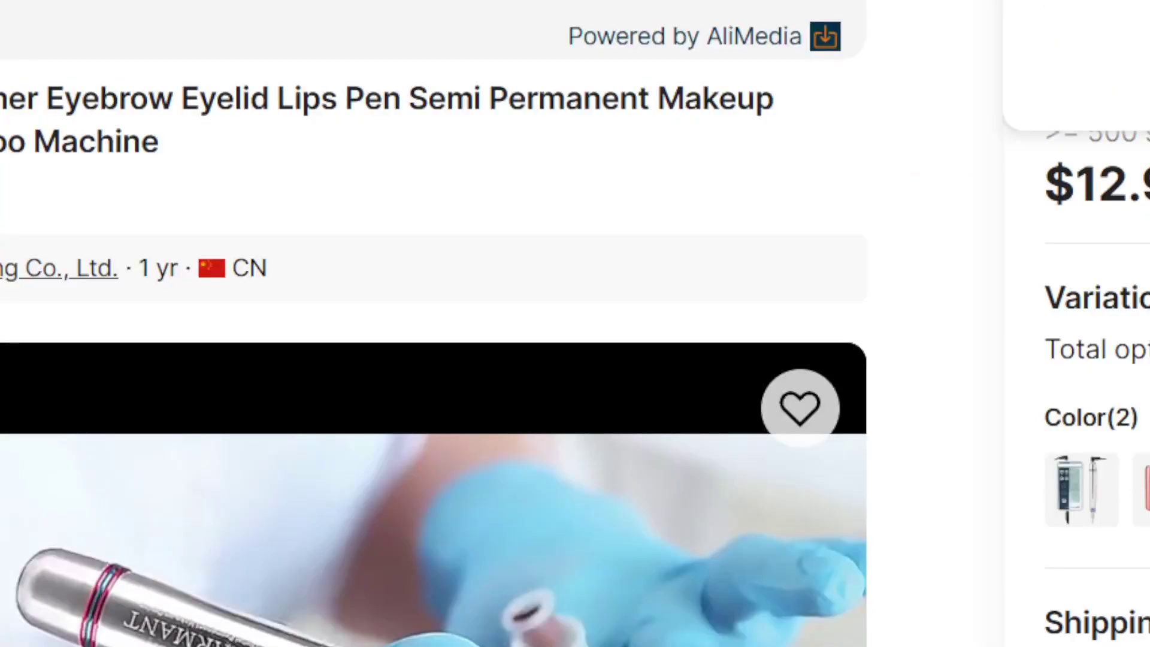
type("Shopify.com")
left_click(961, 222)
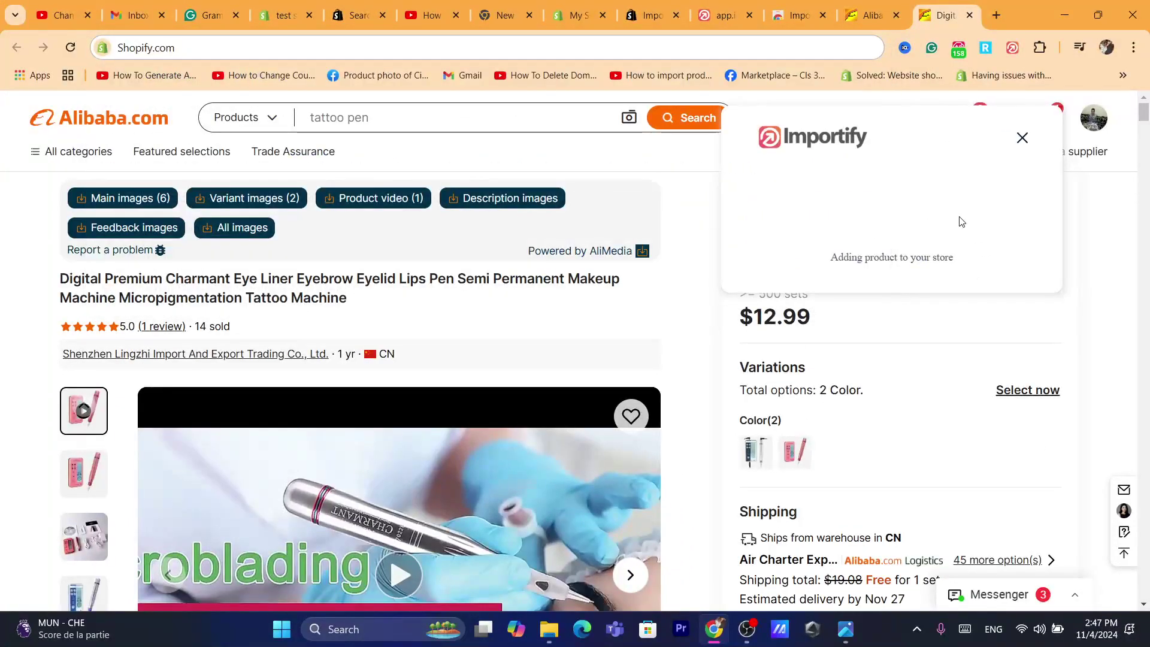
Step: Switch to the Shopify admin, leave the store settings and open the product list
left_click(574, 7)
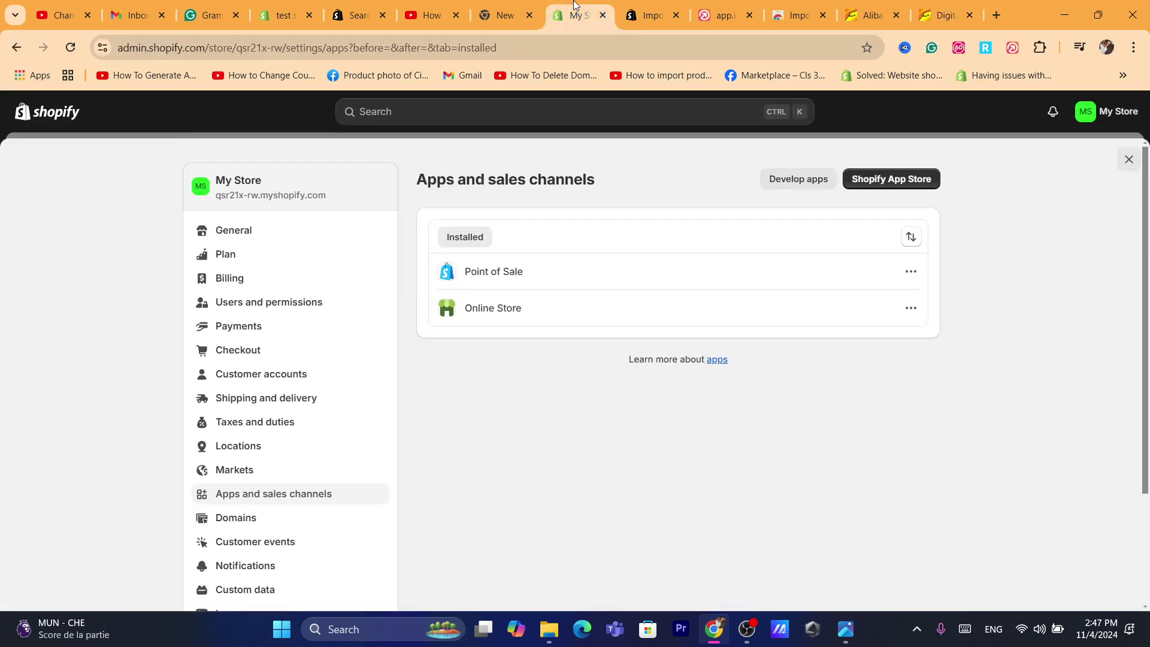
left_click(1128, 159)
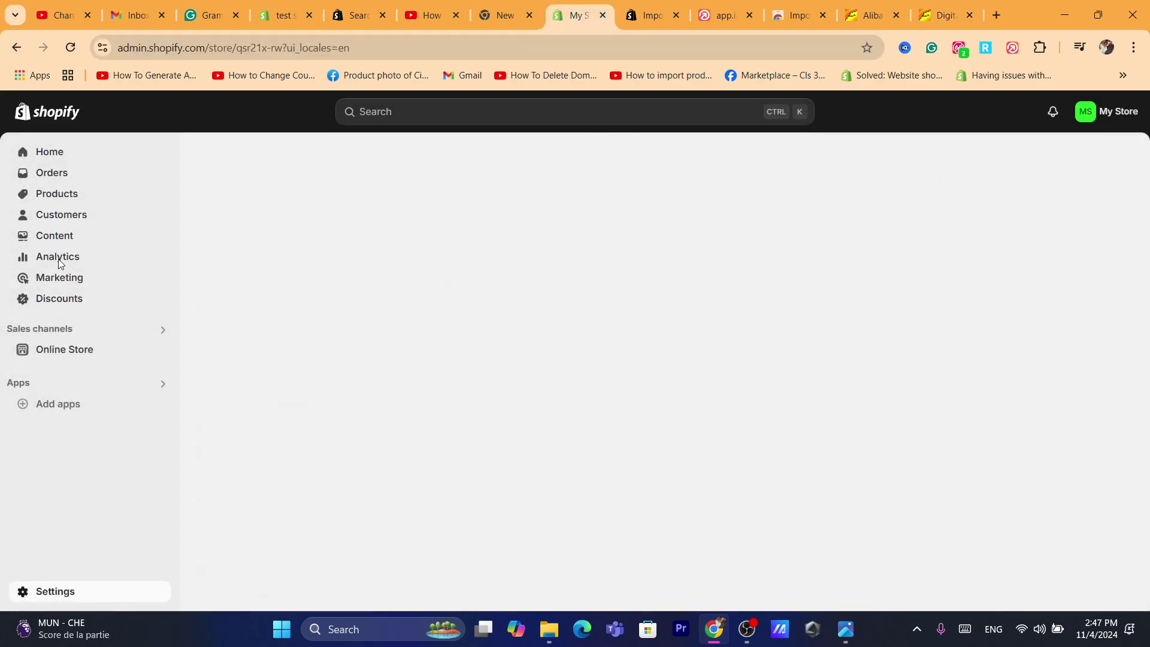
left_click(53, 195)
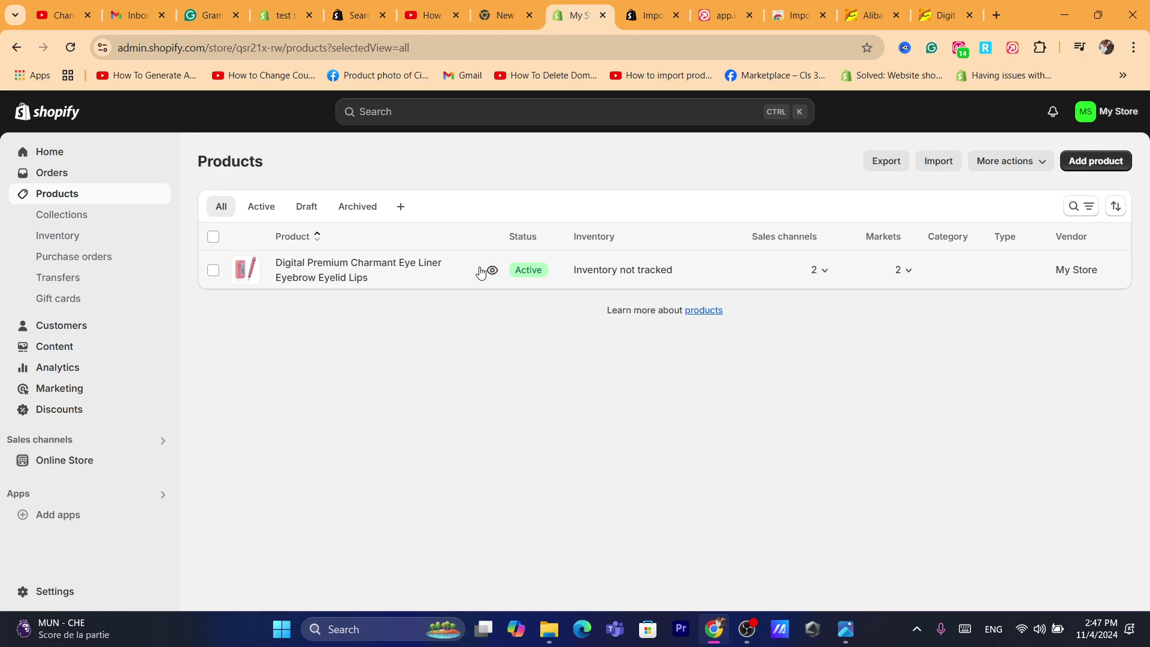
Step: Check the imported product's details in the admin and preview it on the online store
left_click(489, 273)
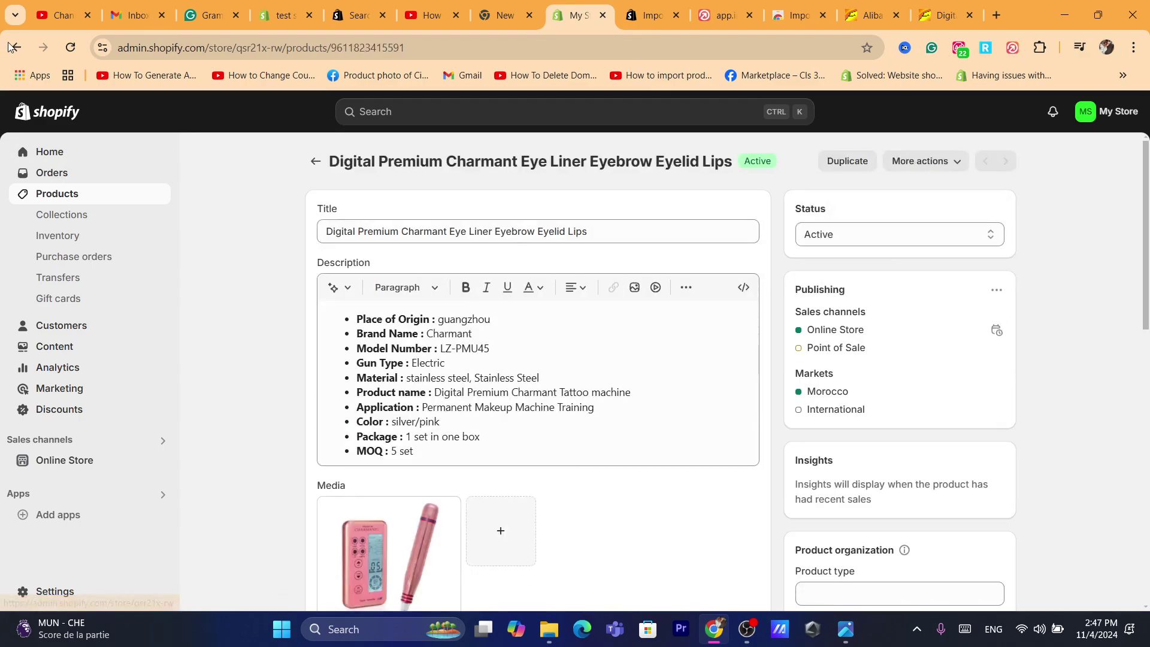
left_click(13, 47)
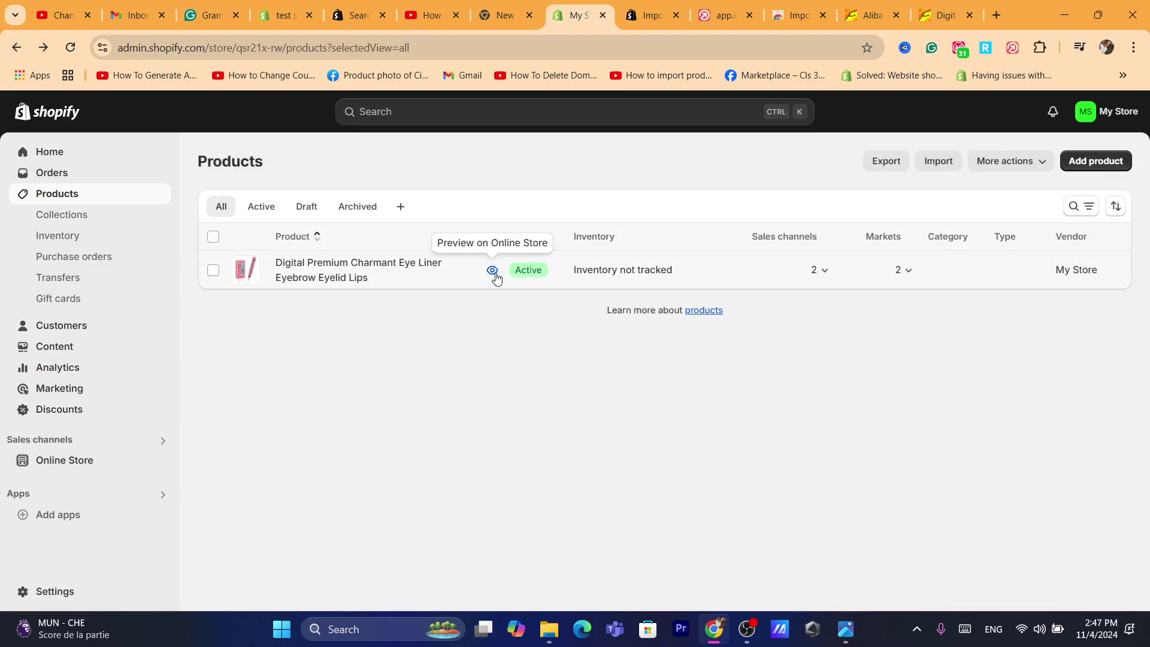
left_click(491, 273)
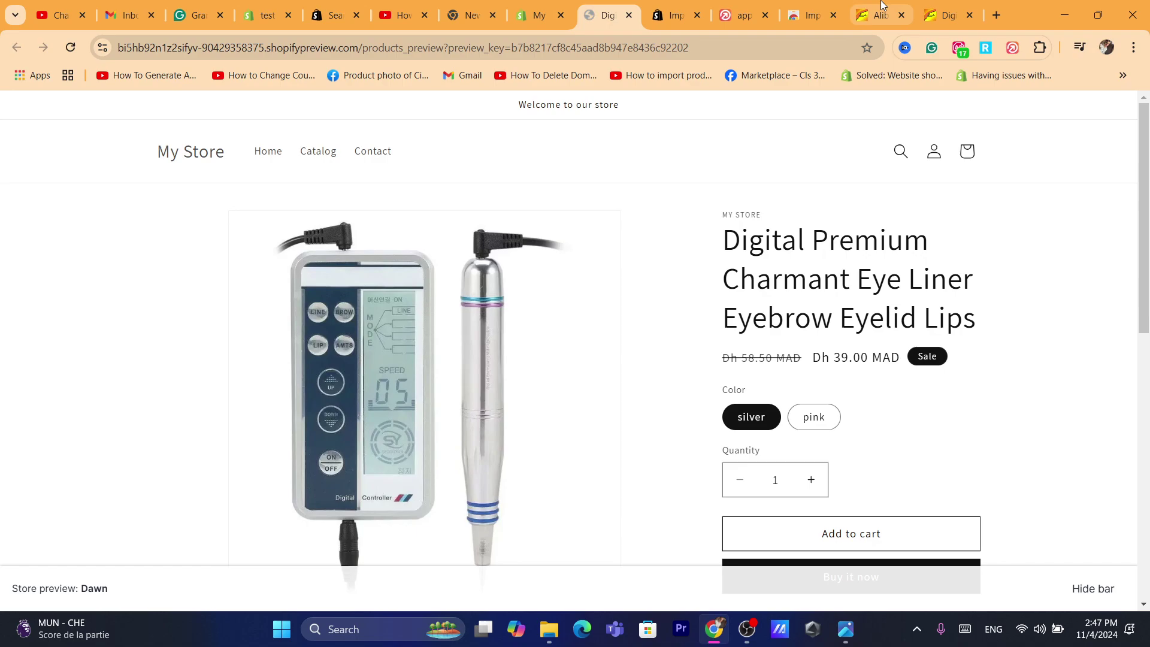
Step: Move the Alibaba product page nearer to the store preview and compare the original listing with the imported product
left_click(879, 15)
left_click(945, 6)
left_click_drag(945, 5, 727, 5)
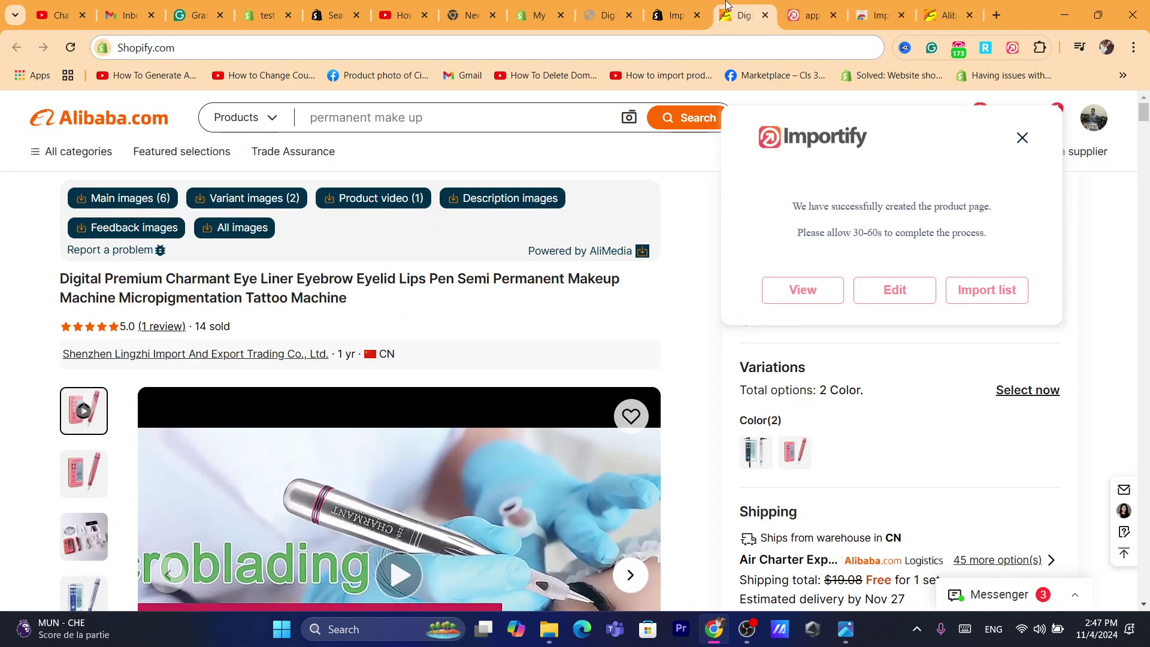
left_click(667, 4)
left_click(585, 5)
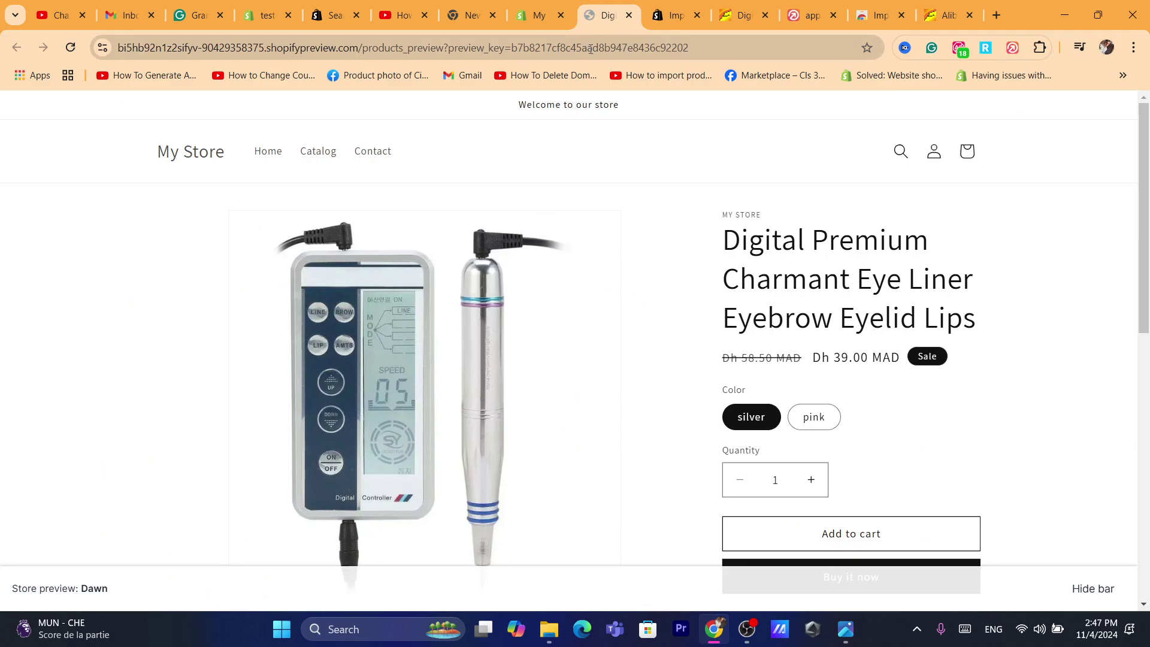
left_click(698, 4)
left_click(748, 5)
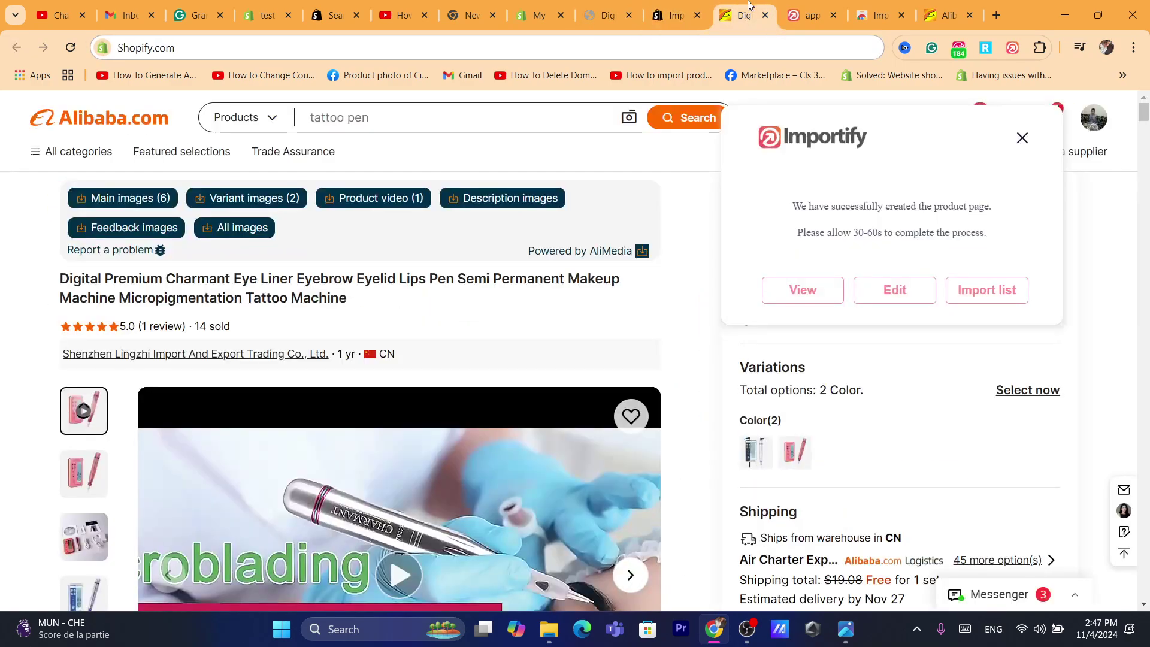
left_click(690, 5)
left_click(630, 5)
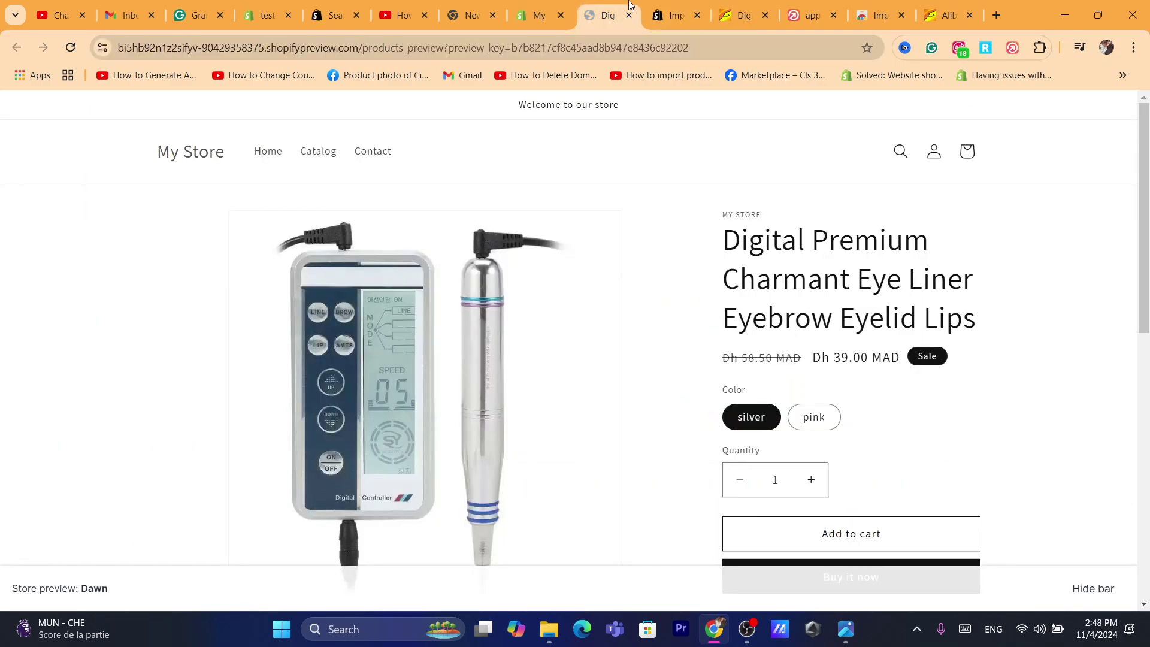
Step: Return to the product list in the Shopify admin
left_click(525, 5)
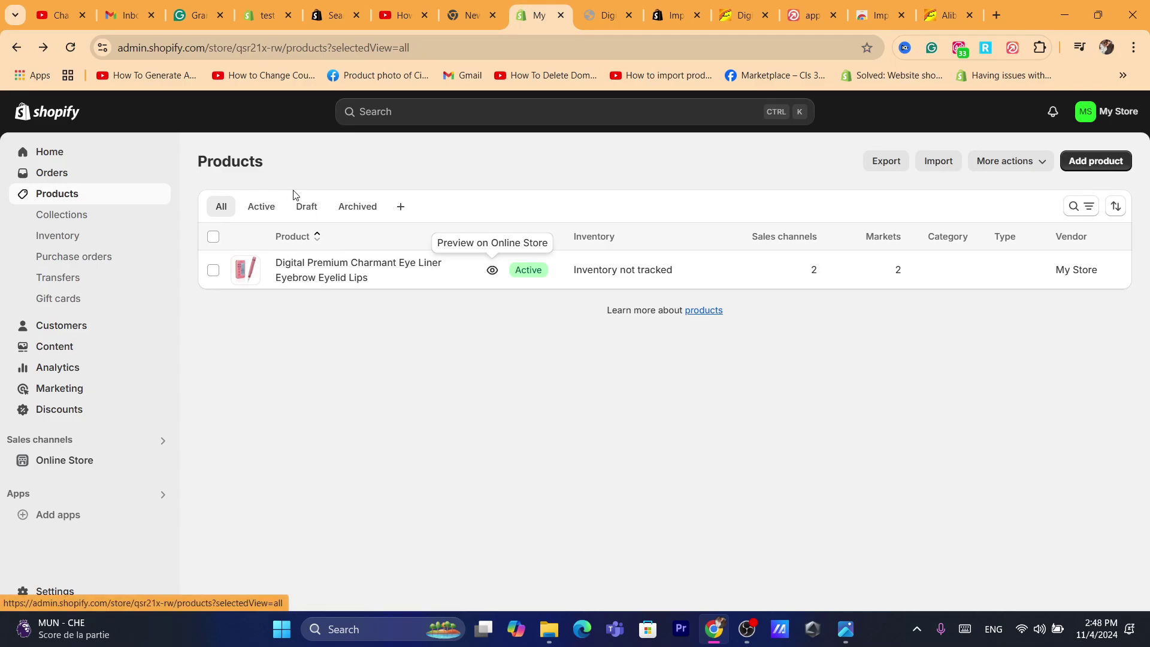
double_click(212, 157)
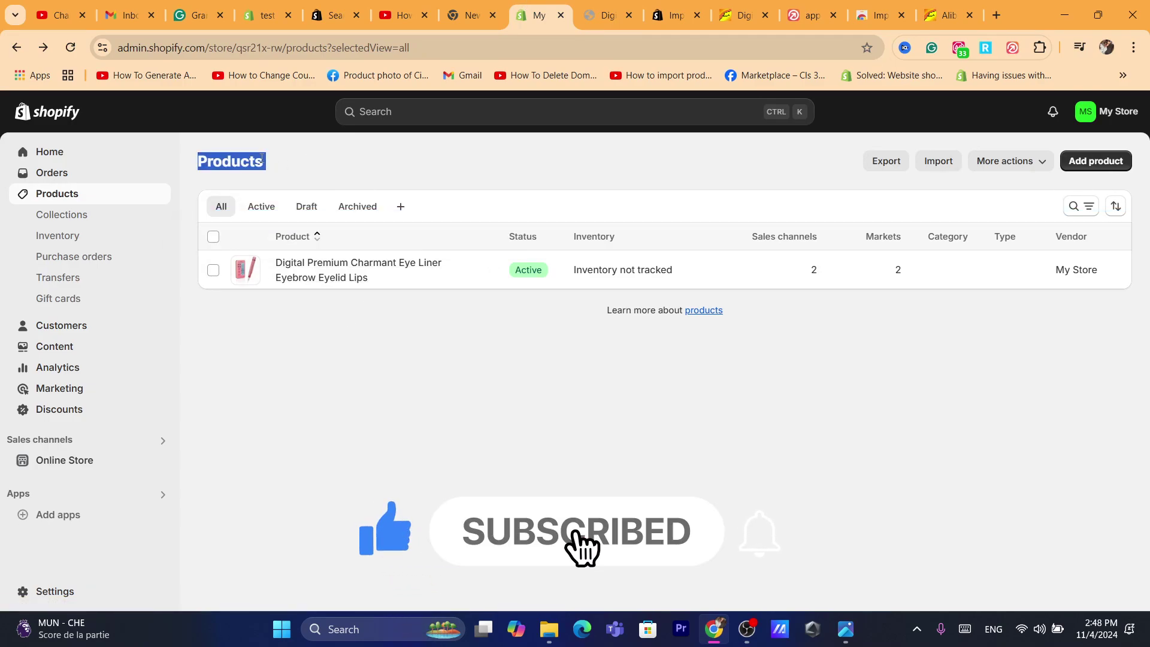
double_click(350, 159)
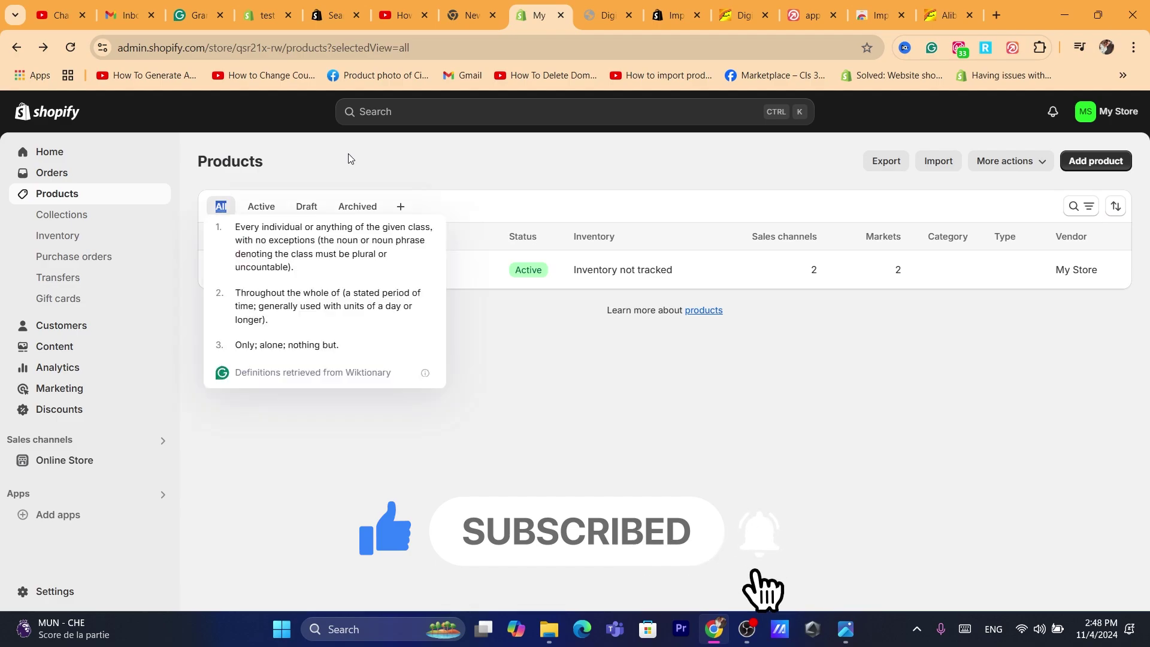